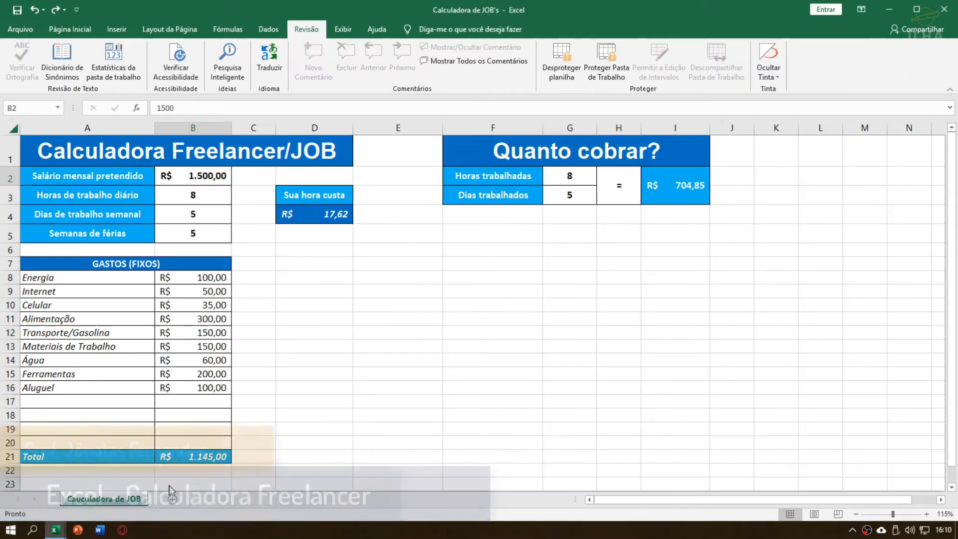
Examine the desired salary and work inputs and the fixed expenses list, including its empty rows, in the finished calculator.
{"action": "left_click", "coordinate": [206, 180]}
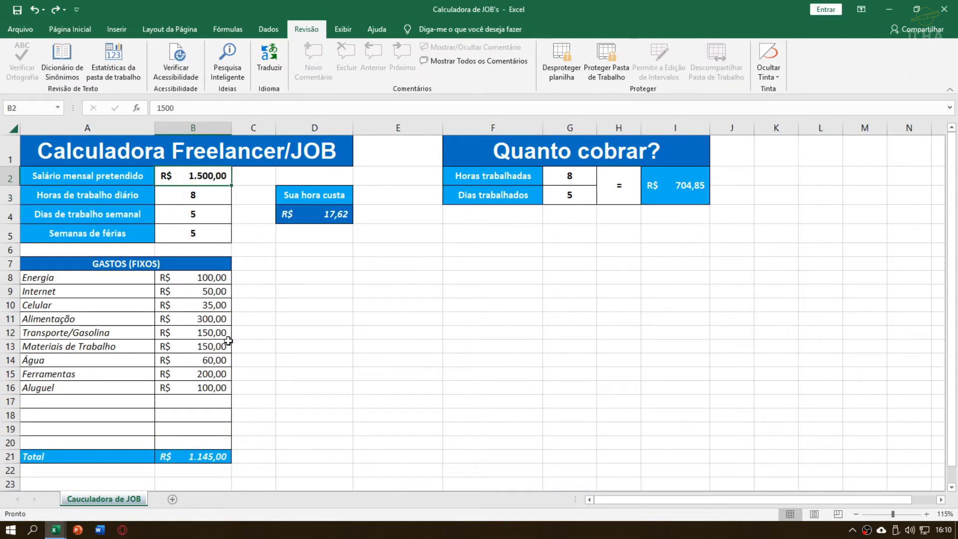
{"action": "left_click", "coordinate": [184, 215]}
{"action": "left_click", "coordinate": [201, 181]}
{"action": "left_click_drag", "start_coordinate": [113, 280], "coordinate": [179, 437]}
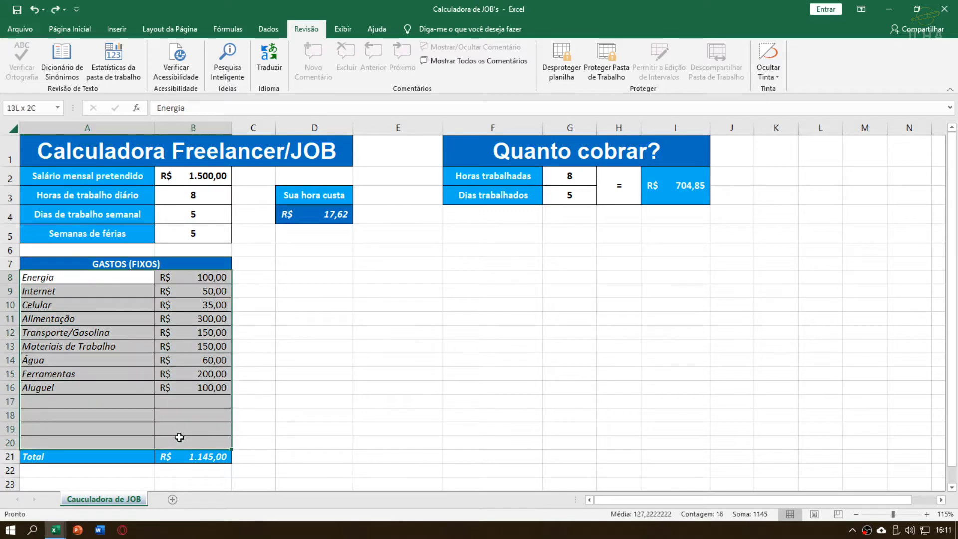
{"action": "left_click", "coordinate": [164, 378]}
{"action": "left_click", "coordinate": [76, 402]}
{"action": "left_click", "coordinate": [174, 428]}
{"action": "left_click", "coordinate": [126, 440]}
{"action": "left_click", "coordinate": [145, 402]}
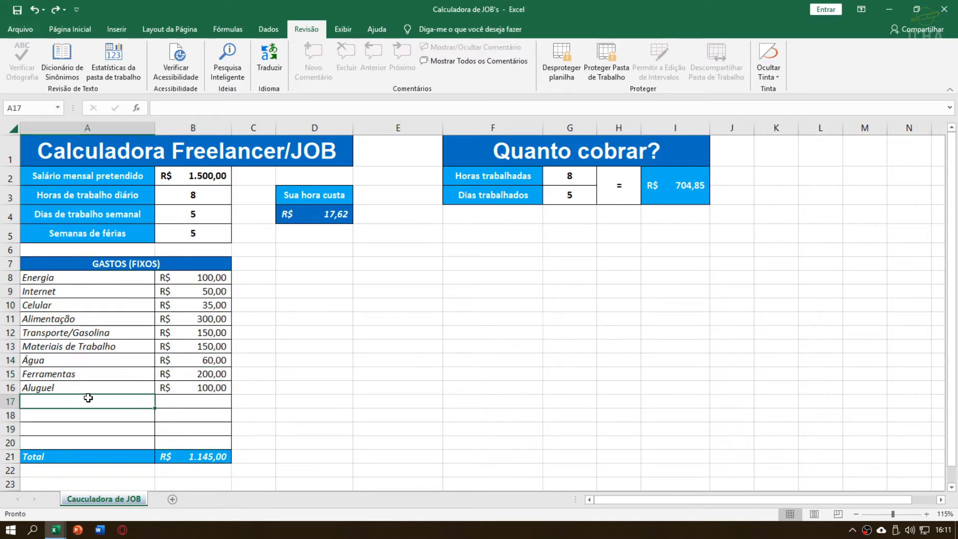
{"action": "left_click_drag", "start_coordinate": [90, 280], "coordinate": [184, 442]}
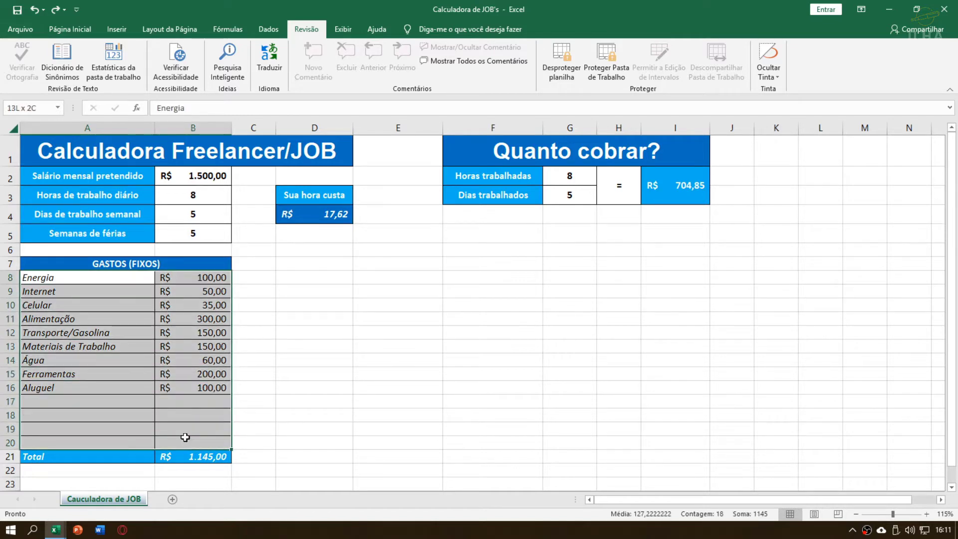
{"action": "left_click", "coordinate": [191, 183]}
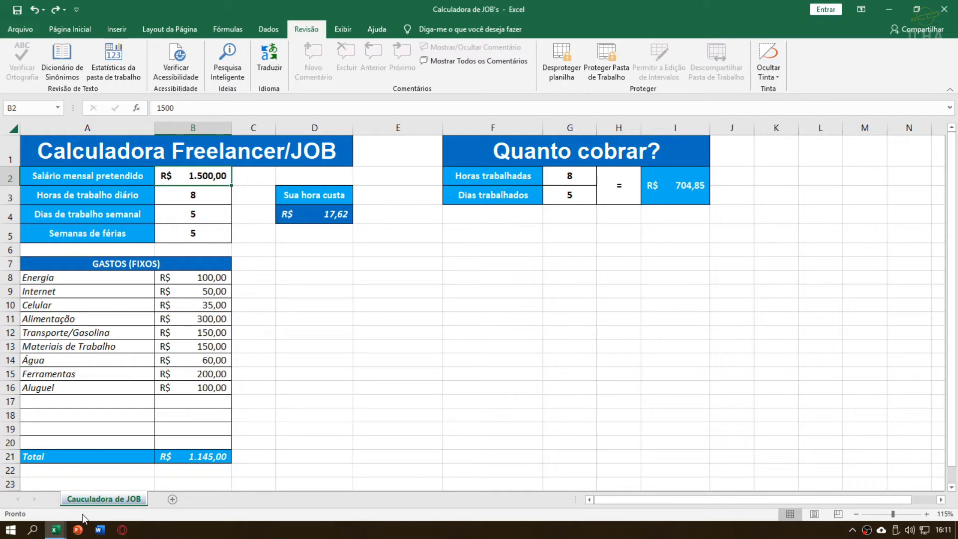
View the Pasta1 workbook, and return to the Calculadora de JOB's workbook.
{"action": "mouse_move", "coordinate": [58, 531]}
{"action": "left_click", "coordinate": [193, 475]}
{"action": "mouse_move", "coordinate": [55, 530]}
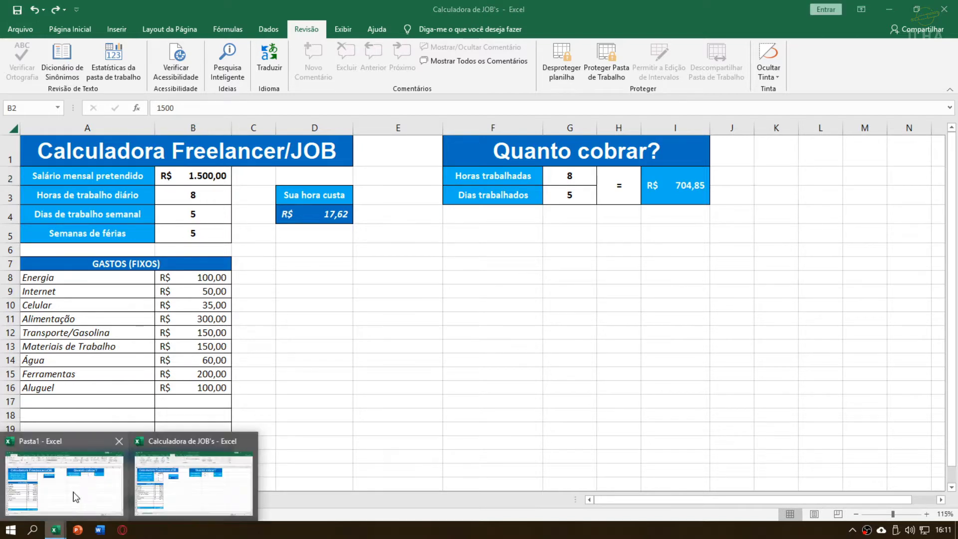
{"action": "left_click", "coordinate": [75, 496]}
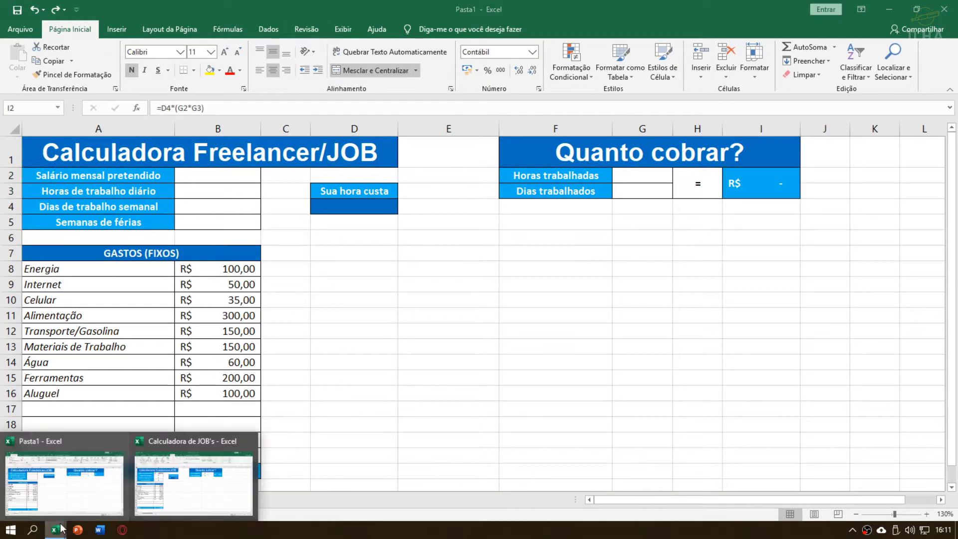
{"action": "left_click", "coordinate": [188, 485]}
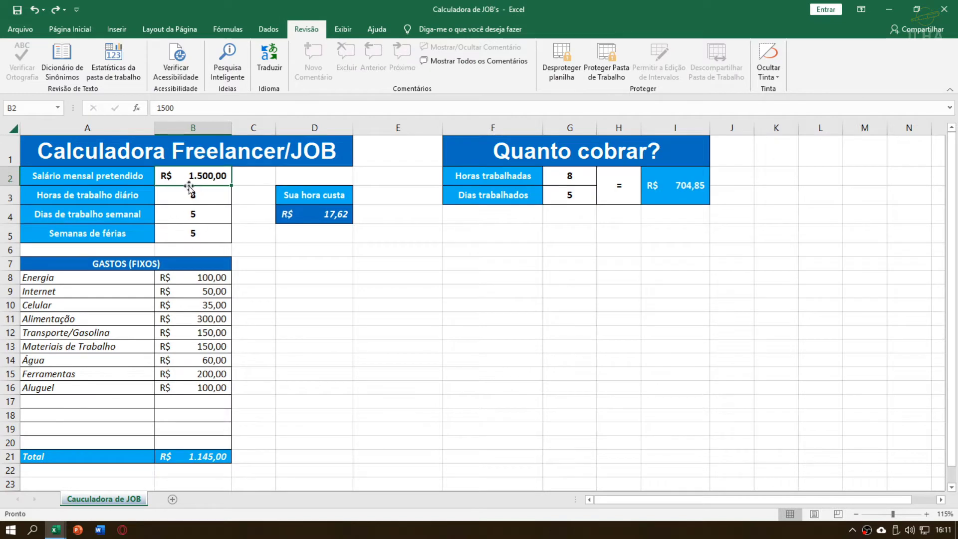
Examine the calculator's salary, schedule and vacation inputs, the fixed expenses, and the hours and days inputs under Quanto cobrar?
{"action": "left_click", "coordinate": [194, 216]}
{"action": "left_click", "coordinate": [202, 191]}
{"action": "left_click", "coordinate": [207, 176]}
{"action": "left_click", "coordinate": [573, 175]}
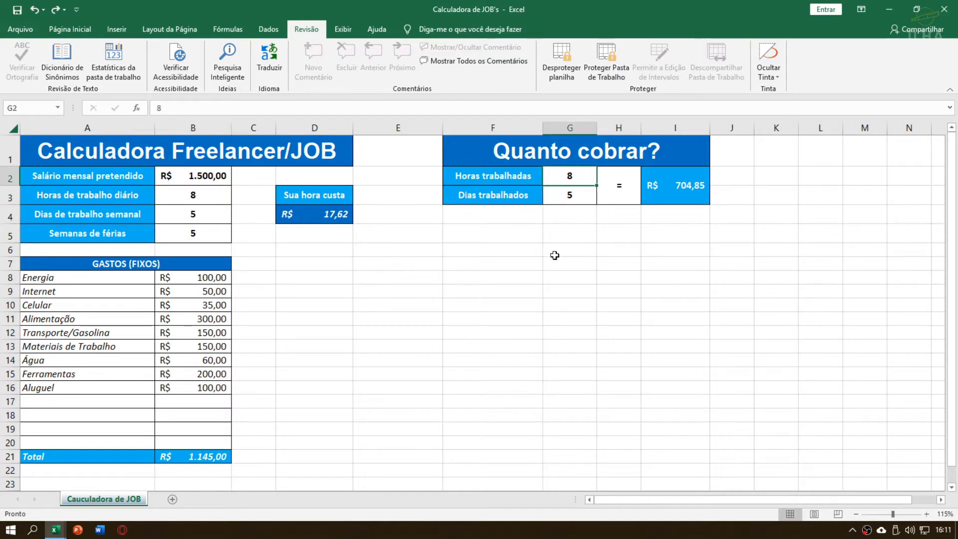
{"action": "left_click", "coordinate": [111, 300]}
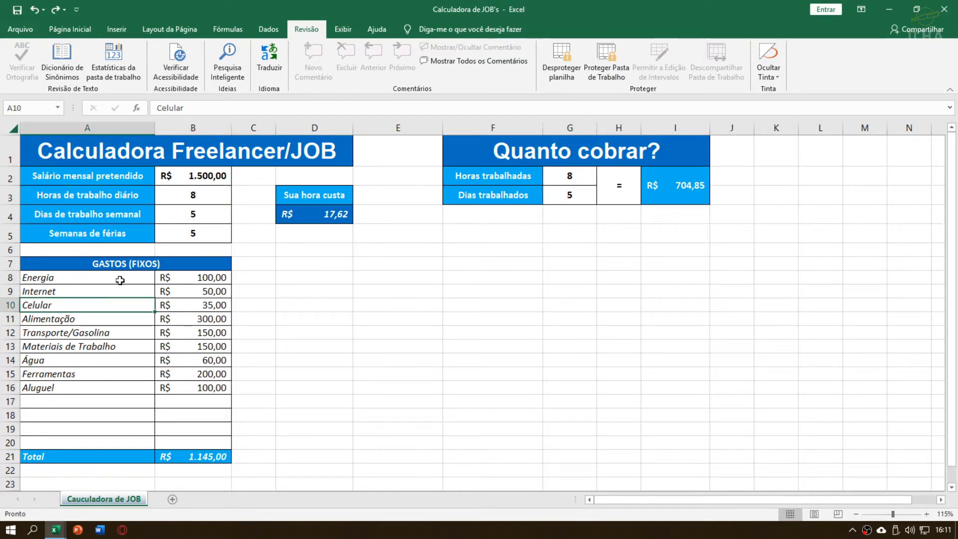
{"action": "left_click_drag", "start_coordinate": [122, 278], "coordinate": [192, 413]}
{"action": "left_click", "coordinate": [169, 387]}
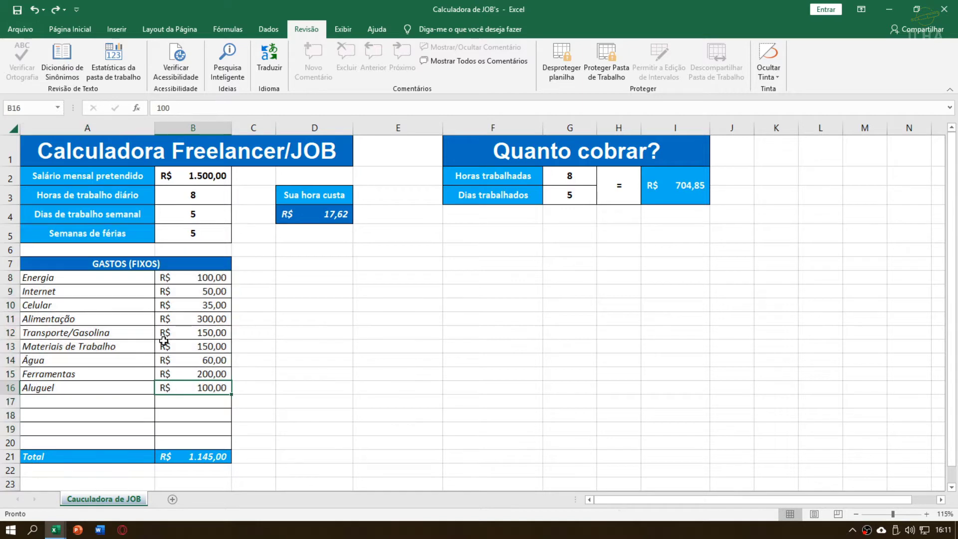
{"action": "left_click_drag", "start_coordinate": [207, 180], "coordinate": [217, 238]}
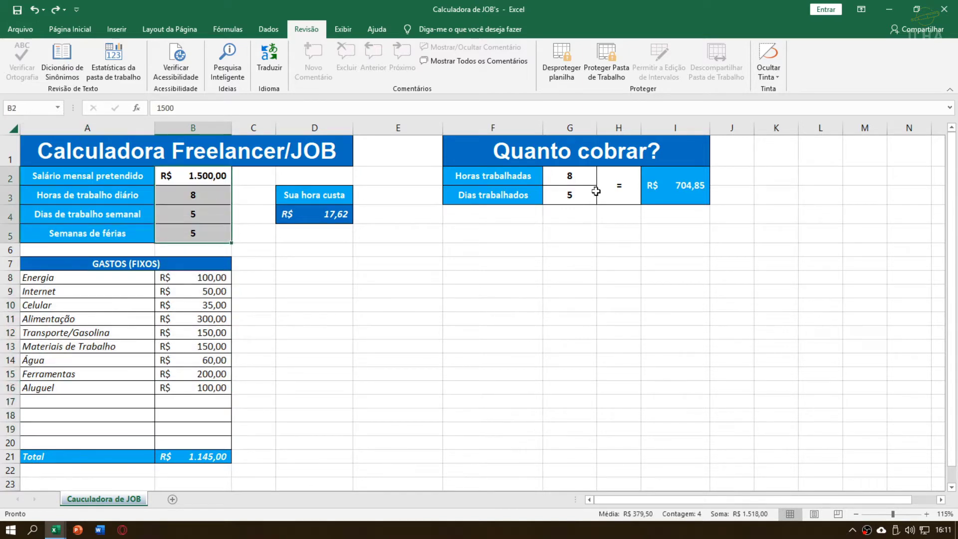
{"action": "left_click_drag", "start_coordinate": [571, 175], "coordinate": [571, 192]}
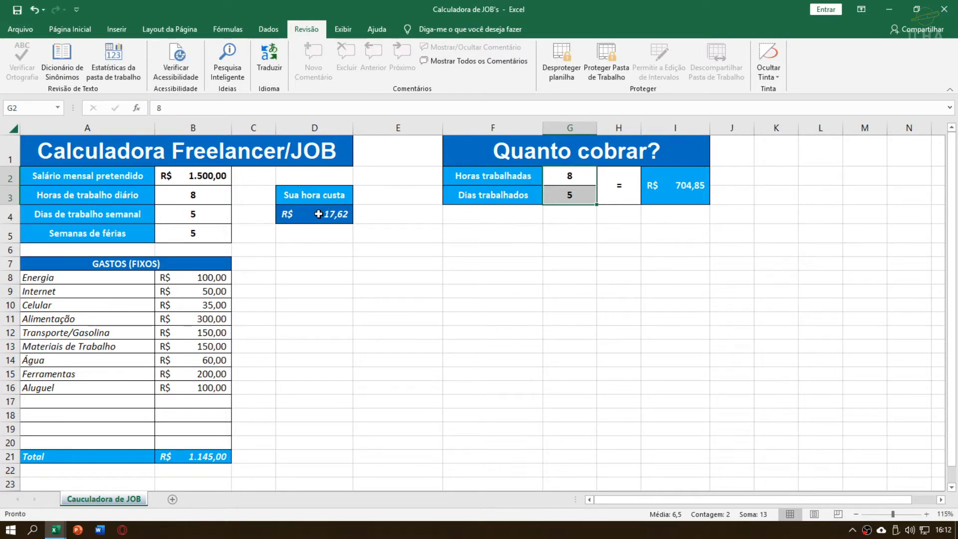
{"action": "left_click", "coordinate": [564, 177]}
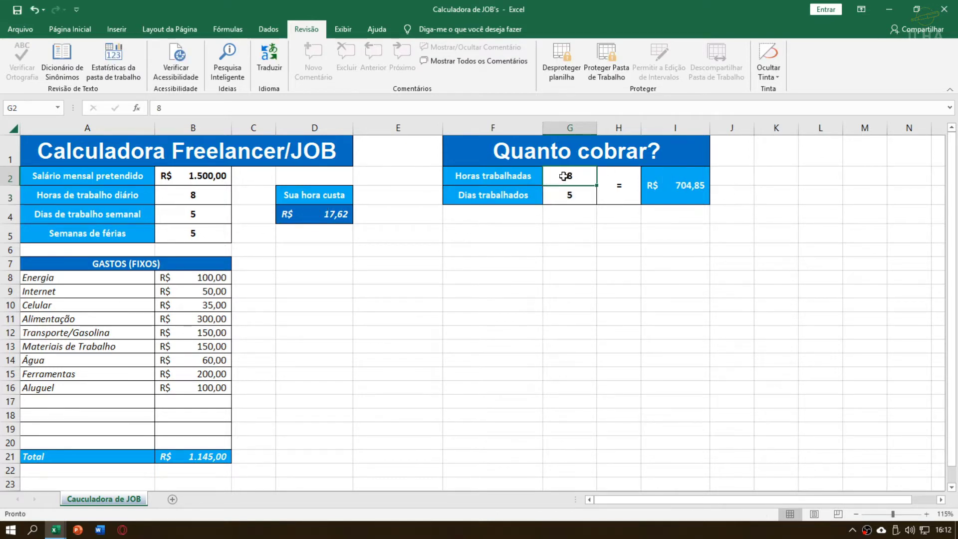
{"action": "left_click", "coordinate": [217, 187]}
{"action": "left_click", "coordinate": [197, 232]}
{"action": "left_click", "coordinate": [196, 202]}
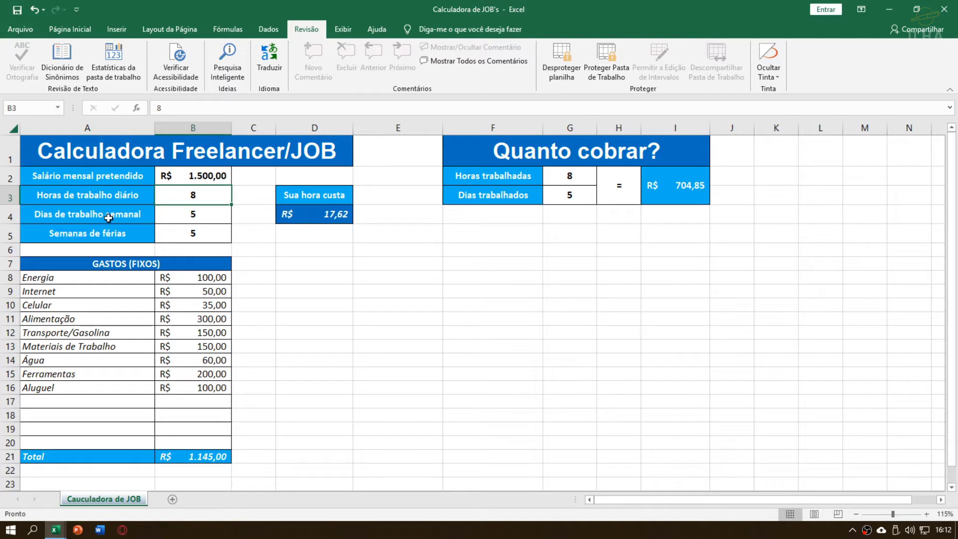
{"action": "left_click", "coordinate": [205, 216]}
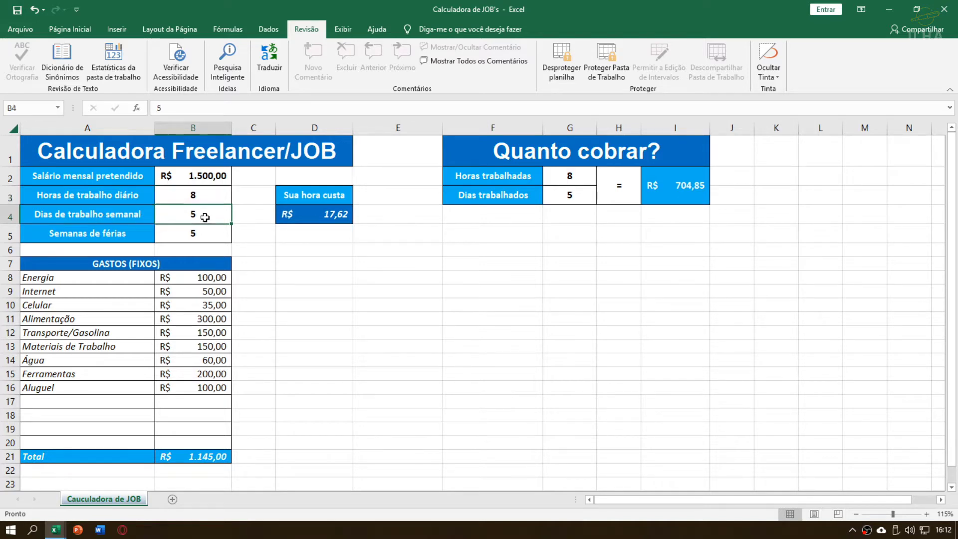
{"action": "left_click", "coordinate": [197, 235]}
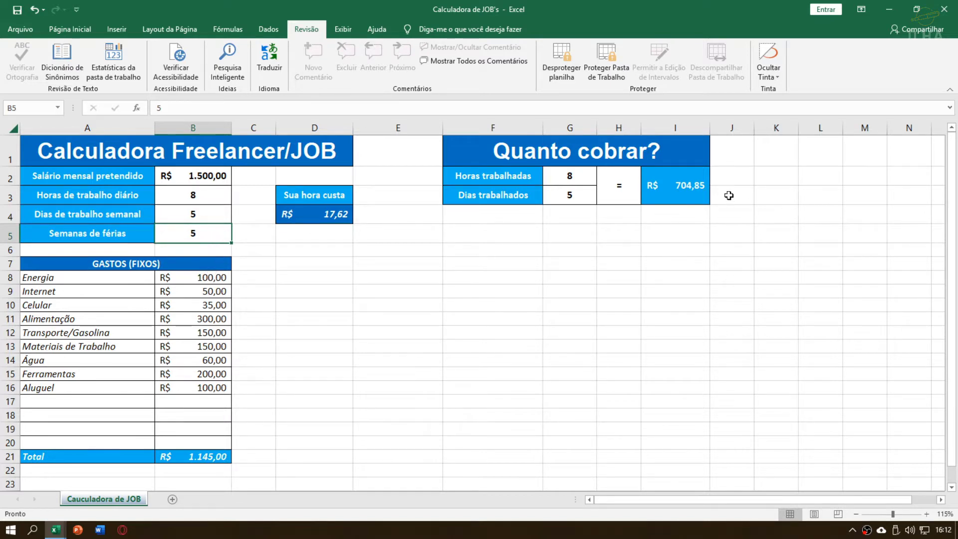
Under Quanto cobrar?, set Horas trabalhadas to 3 and Dias trabalhados to 1.
{"action": "left_click", "coordinate": [560, 178]}
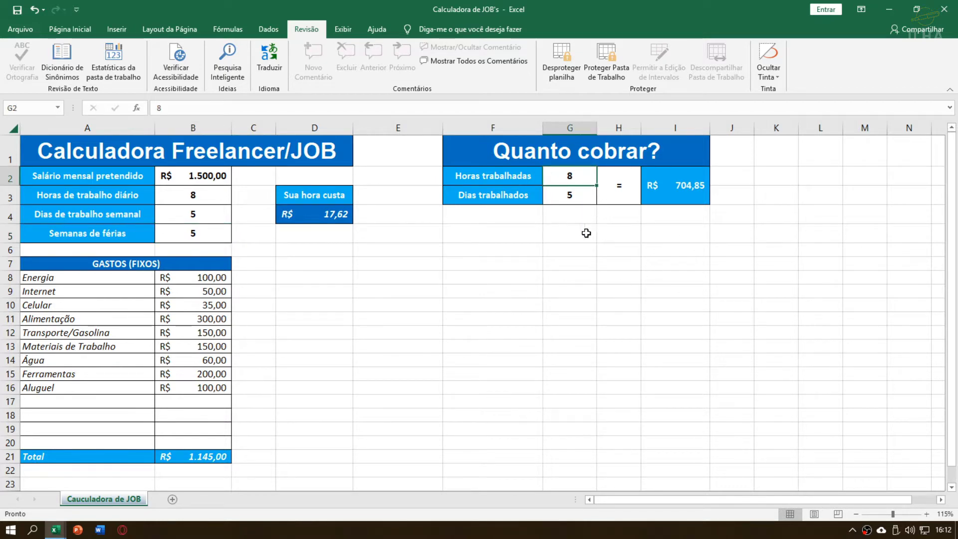
{"action": "left_click", "coordinate": [575, 201]}
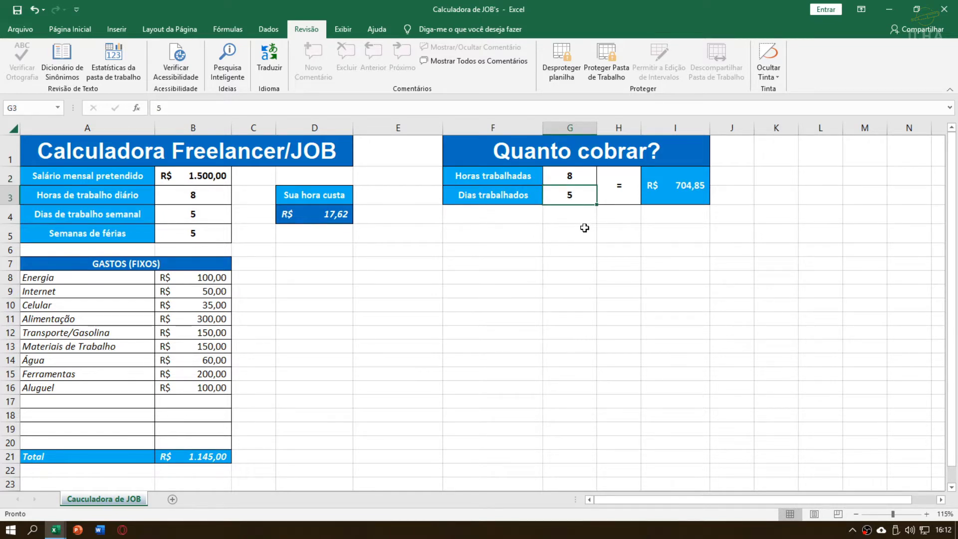
{"action": "left_click", "coordinate": [568, 175]}
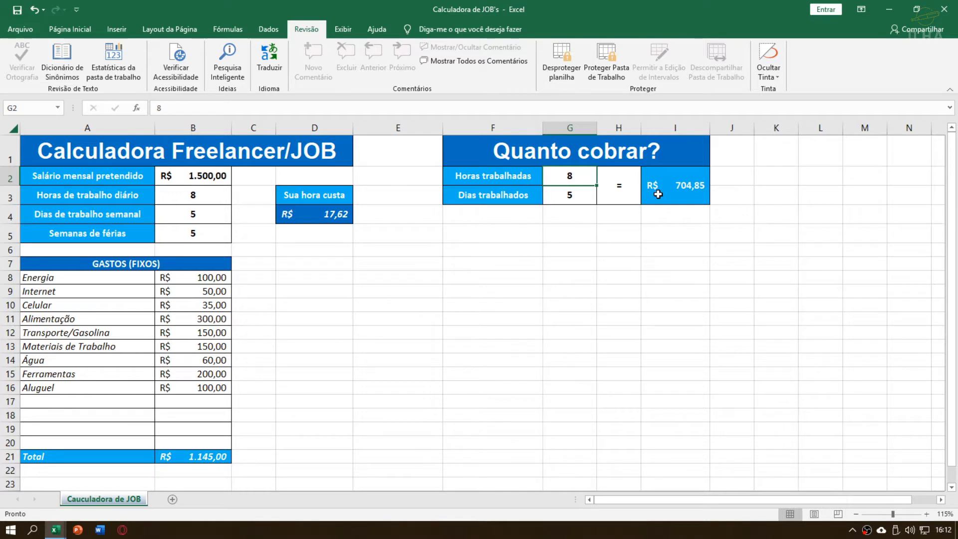
{"action": "type", "text": "3"}
{"action": "key", "text": "Return"}
{"action": "type", "text": "1"}
{"action": "key", "text": "Return"}
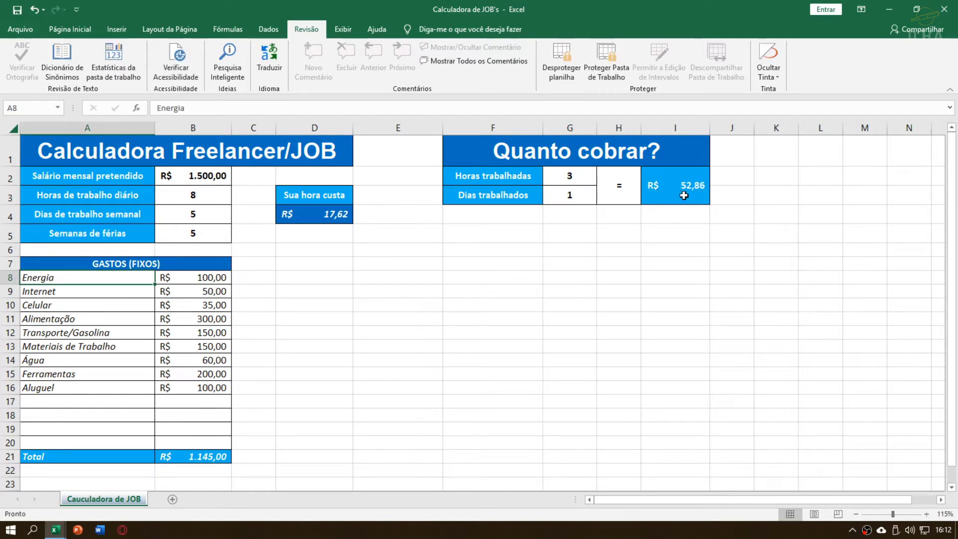
Switch to the Pasta1 workbook and review its empty input cells and the Sua hora custa cell.
{"action": "left_click", "coordinate": [202, 178]}
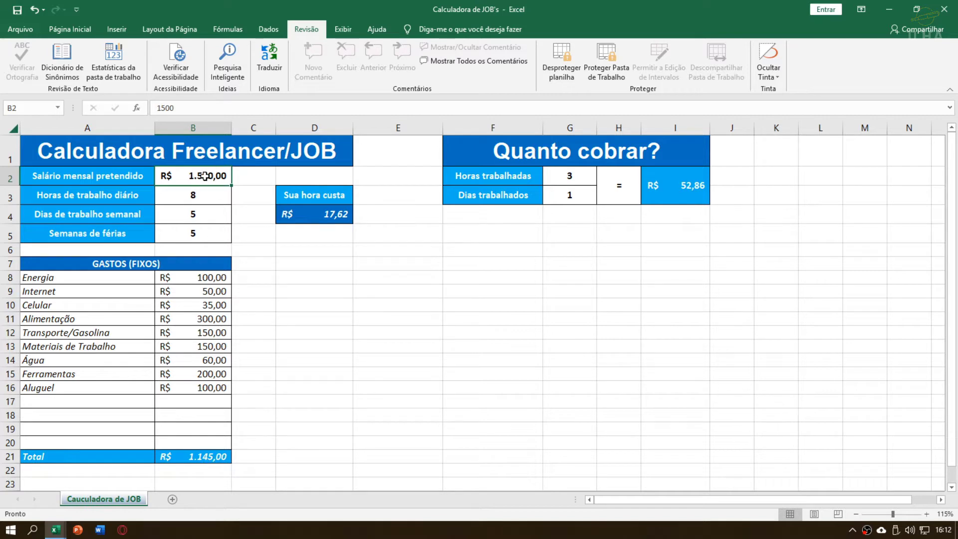
{"action": "left_click", "coordinate": [208, 278]}
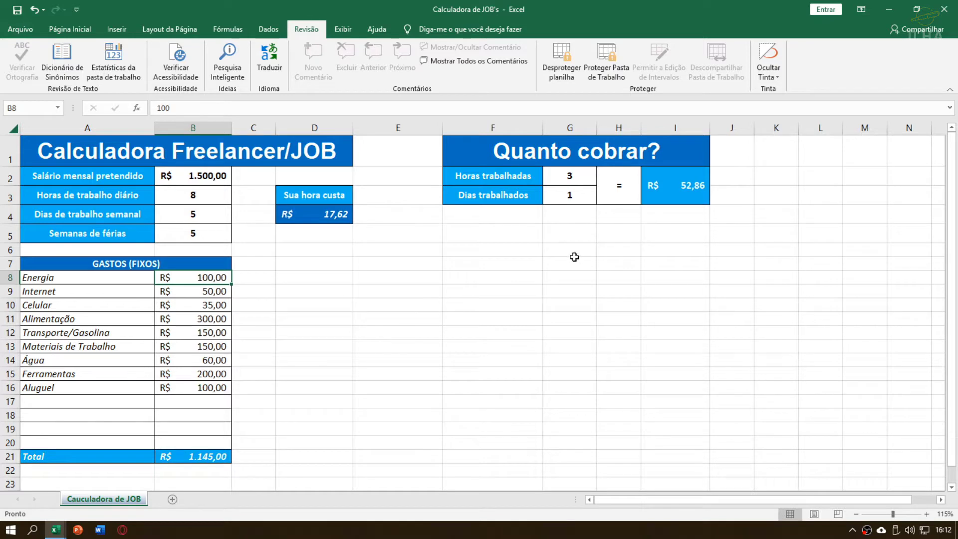
{"action": "left_click", "coordinate": [897, 16]}
{"action": "left_click_drag", "start_coordinate": [202, 176], "coordinate": [215, 224]}
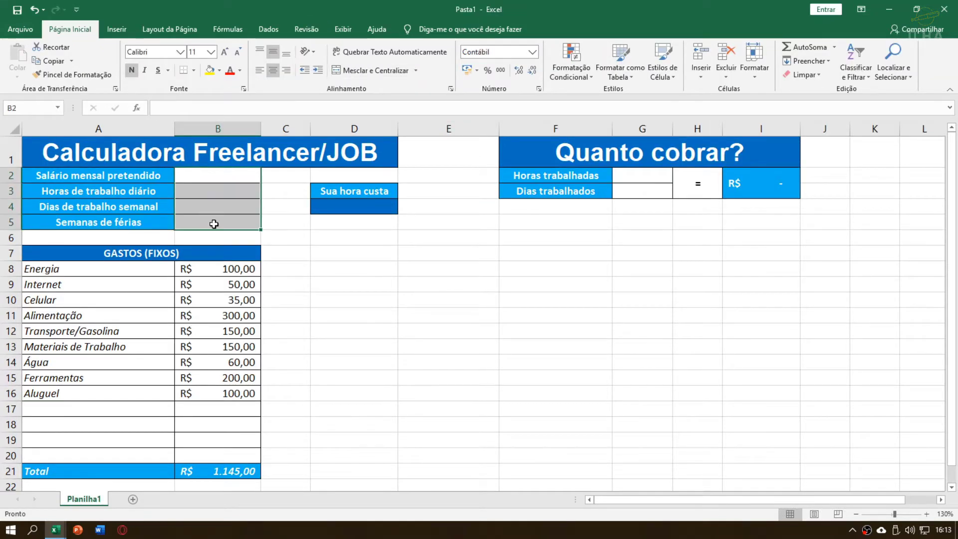
{"action": "left_click", "coordinate": [358, 199]}
{"action": "left_click", "coordinate": [644, 175]}
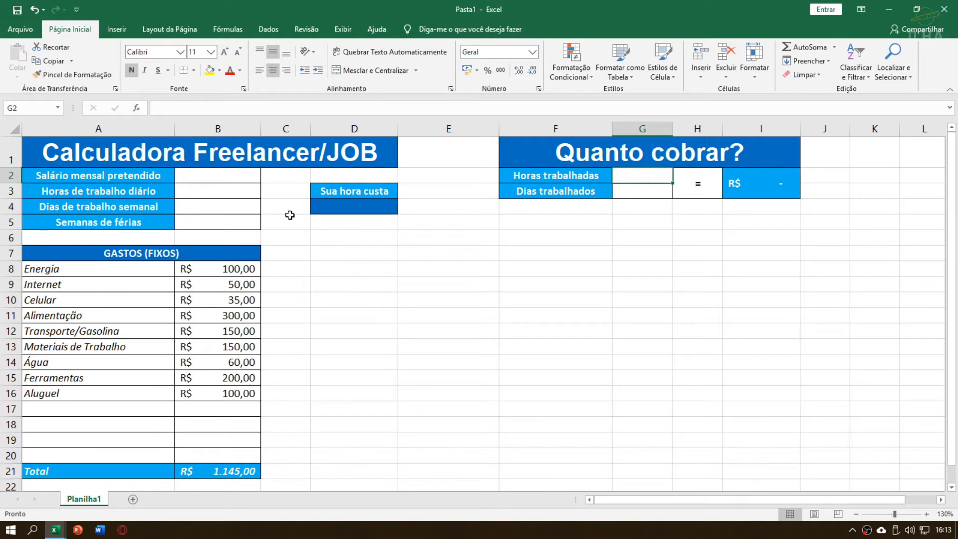
Enter 1500 as the Salário mensal pretendido and review the fixed expenses list.
{"action": "left_click", "coordinate": [235, 175]}
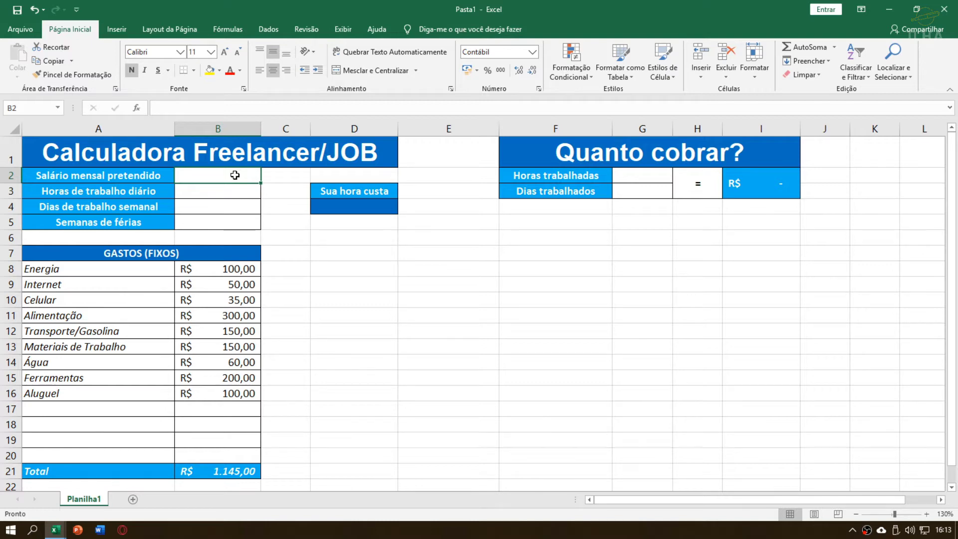
{"action": "type", "text": "1500"}
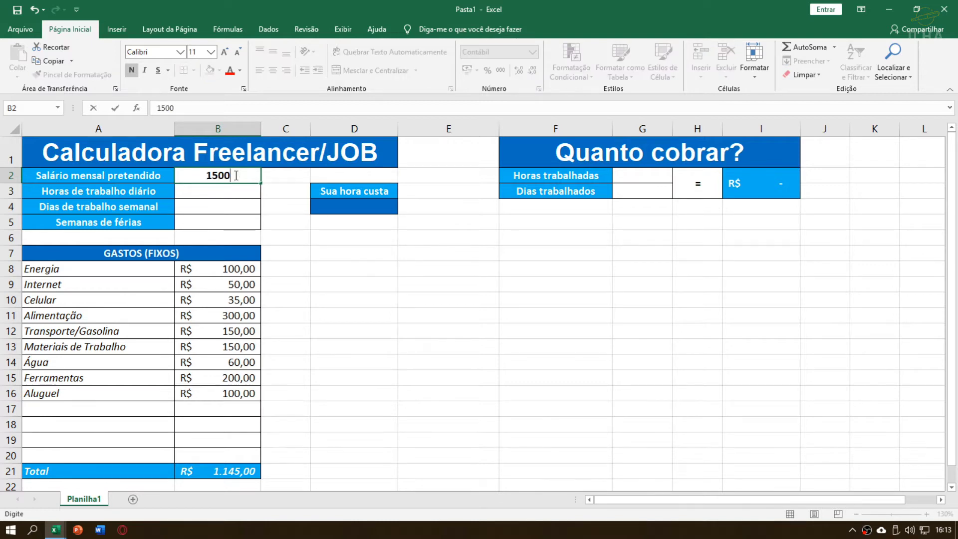
{"action": "key", "text": "Return"}
{"action": "left_click", "coordinate": [235, 176]}
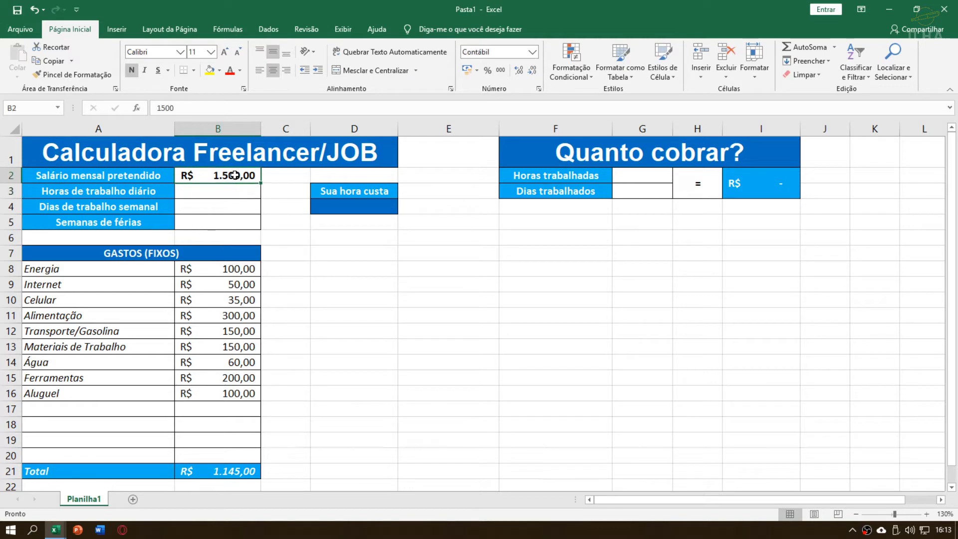
{"action": "left_click_drag", "start_coordinate": [133, 269], "coordinate": [209, 441]}
Set Salário mensal pretendido to 750 and Horas de trabalho diário to 8.
{"action": "left_click", "coordinate": [226, 179]}
{"action": "type", "text": "750"}
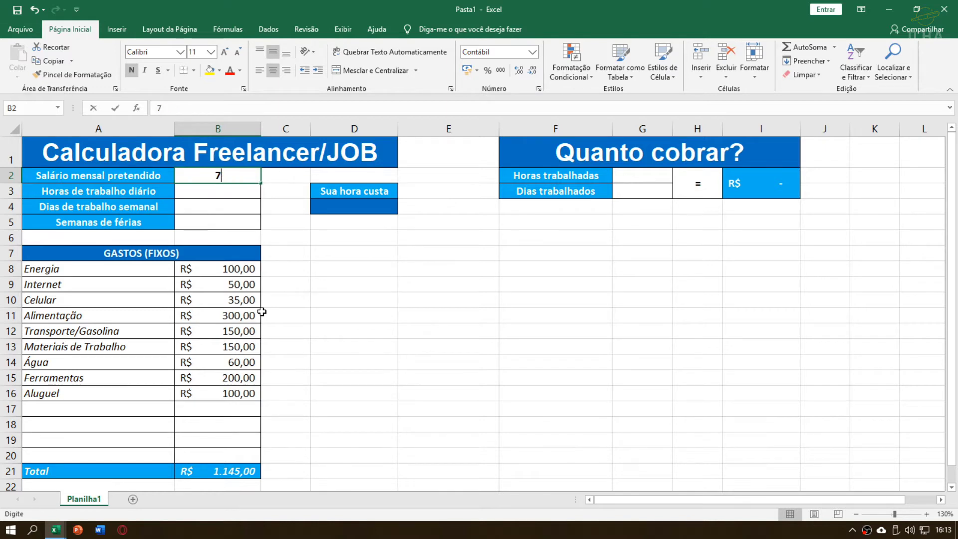
{"action": "key", "text": "Return"}
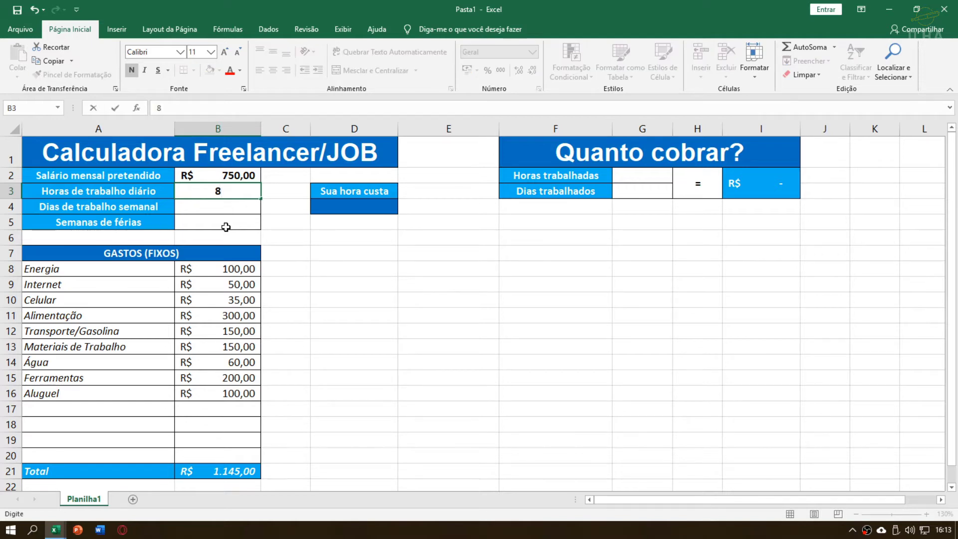
{"action": "key", "text": "Return"}
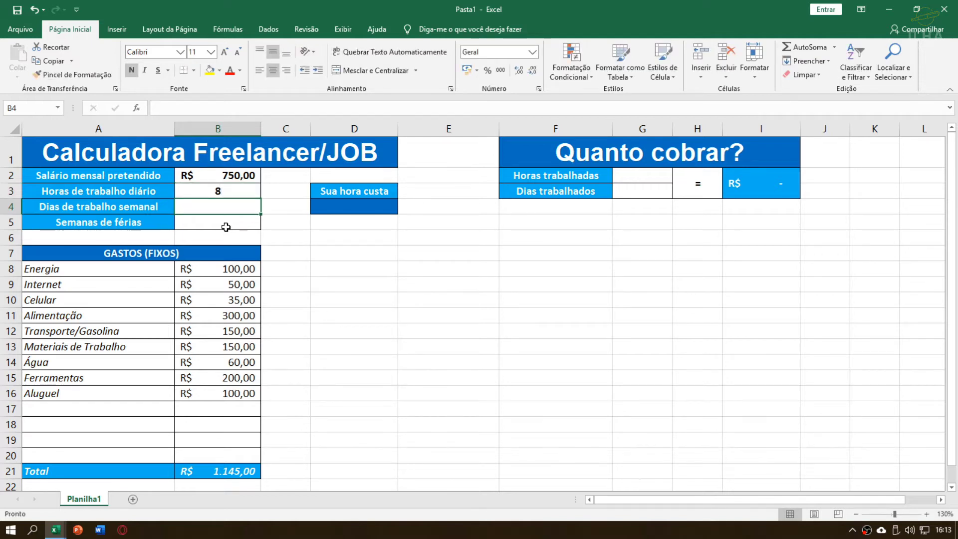
Set Dias de trabalho semanal to 5 and Semanas de férias to 5.
{"action": "type", "text": "5"}
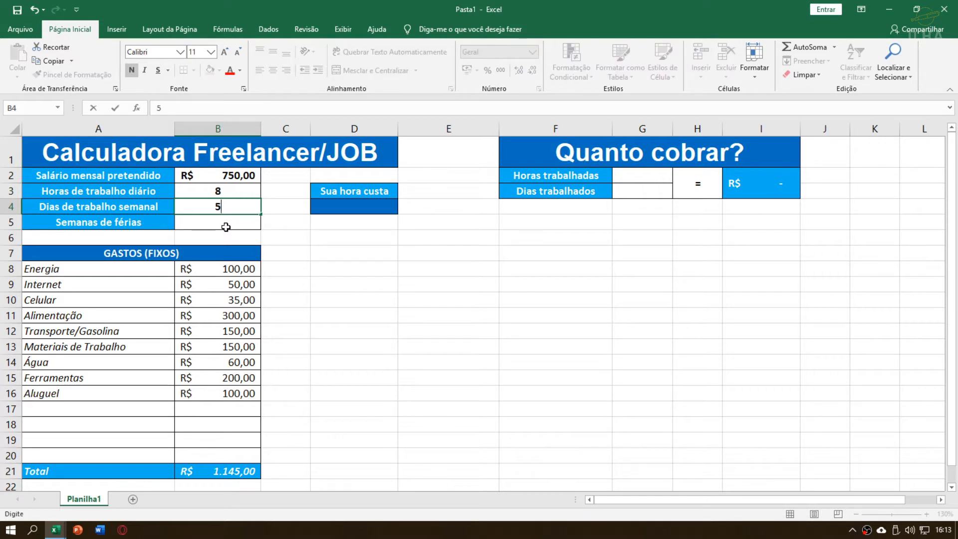
{"action": "key", "text": "Return"}
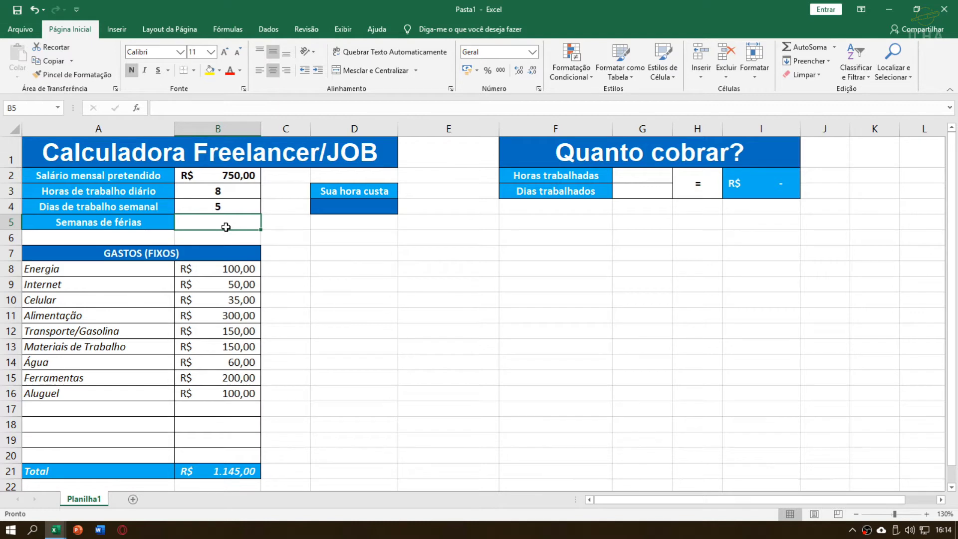
{"action": "type", "text": "4"}
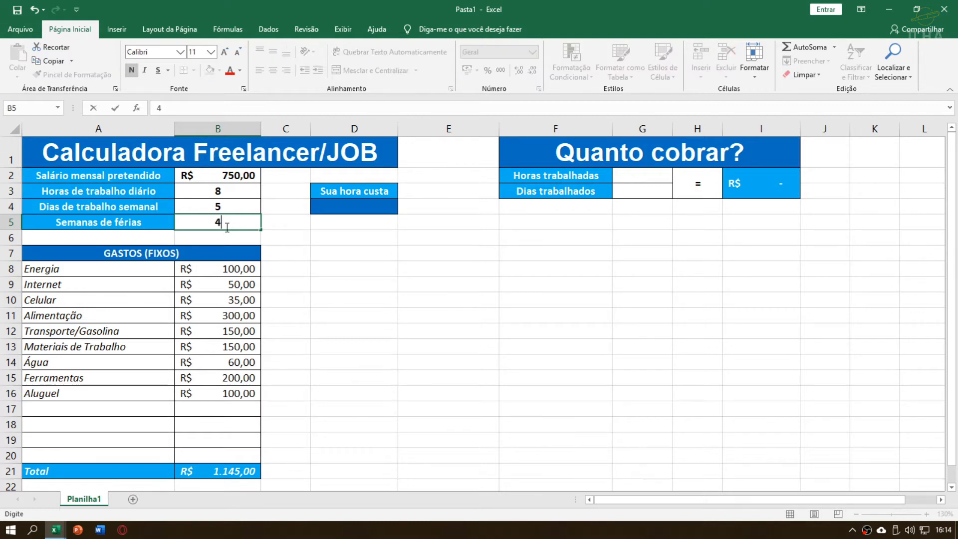
{"action": "key", "text": "BackSpace"}
{"action": "type", "text": "5"}
{"action": "key", "text": "Return"}
{"action": "left_click", "coordinate": [247, 220]}
{"action": "left_click", "coordinate": [245, 197]}
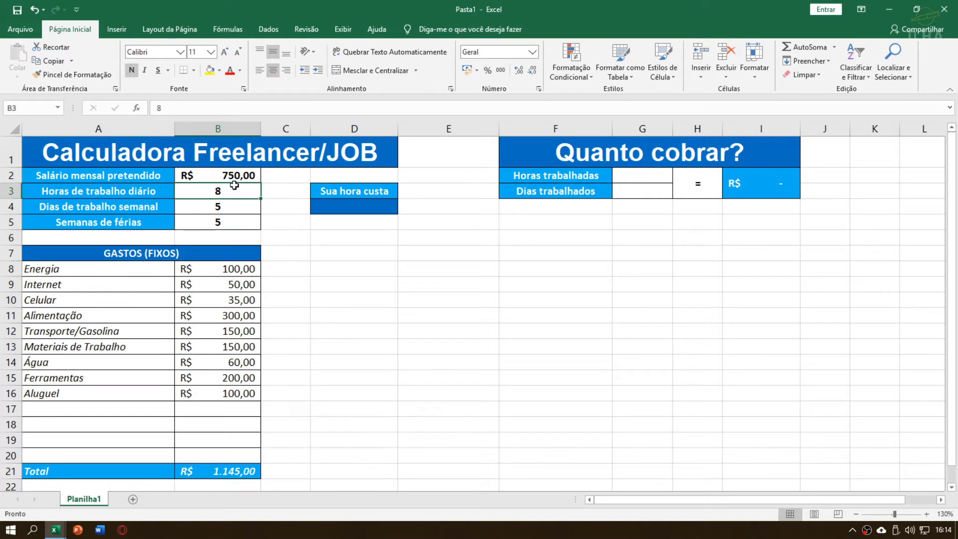
Review the salary and work-schedule values in B2:B5 and the items listed under GASTOS (FIXOS).
{"action": "left_click_drag", "start_coordinate": [234, 186], "coordinate": [236, 228]}
{"action": "left_click", "coordinate": [237, 195]}
{"action": "left_click", "coordinate": [244, 176]}
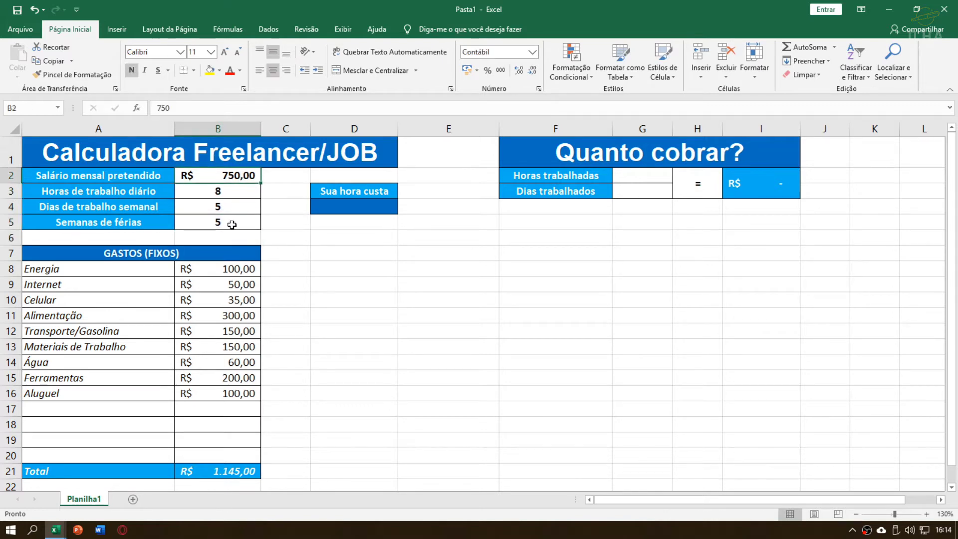
{"action": "left_click_drag", "start_coordinate": [232, 177], "coordinate": [237, 234]}
{"action": "left_click", "coordinate": [240, 208]}
{"action": "left_click", "coordinate": [243, 179]}
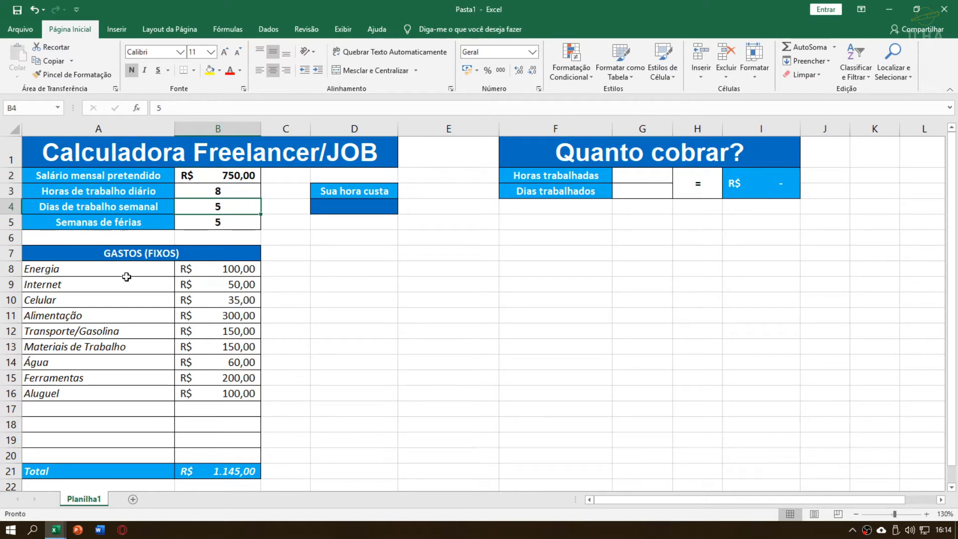
{"action": "left_click_drag", "start_coordinate": [129, 274], "coordinate": [194, 448]}
{"action": "left_click", "coordinate": [181, 378]}
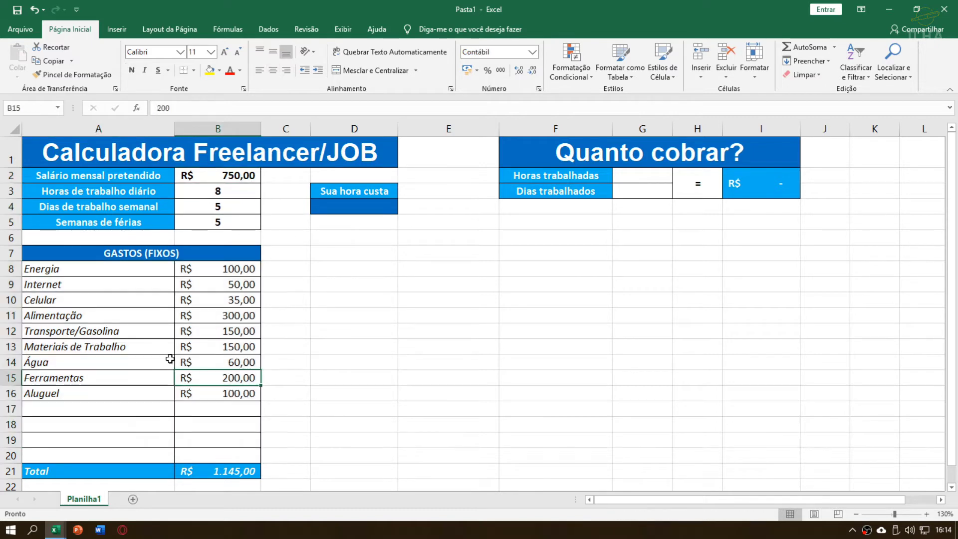
{"action": "left_click", "coordinate": [135, 296]}
{"action": "left_click", "coordinate": [131, 280]}
{"action": "left_click", "coordinate": [132, 270]}
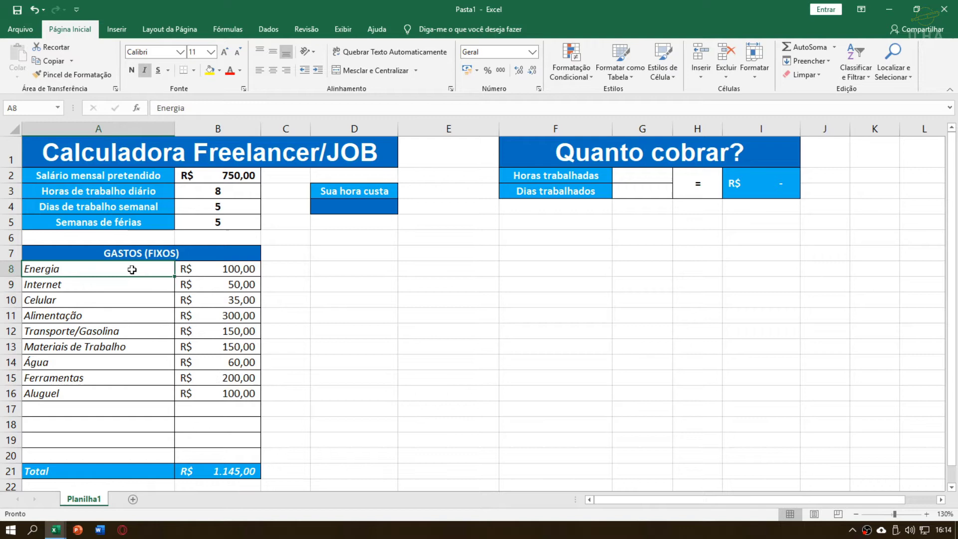
{"action": "left_click", "coordinate": [128, 300]}
{"action": "left_click", "coordinate": [114, 345]}
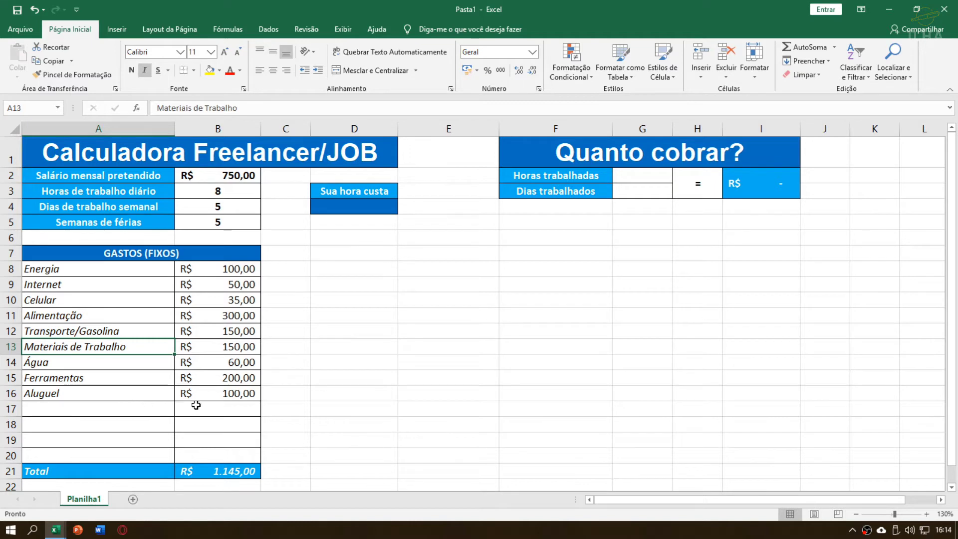
Examine the blank expense rows, the Sua hora custa label and the formula summing the fixed expenses in the Total row.
{"action": "left_click", "coordinate": [210, 409]}
{"action": "left_click", "coordinate": [169, 443]}
{"action": "left_click", "coordinate": [247, 453]}
{"action": "left_click", "coordinate": [130, 473]}
{"action": "left_click", "coordinate": [180, 473]}
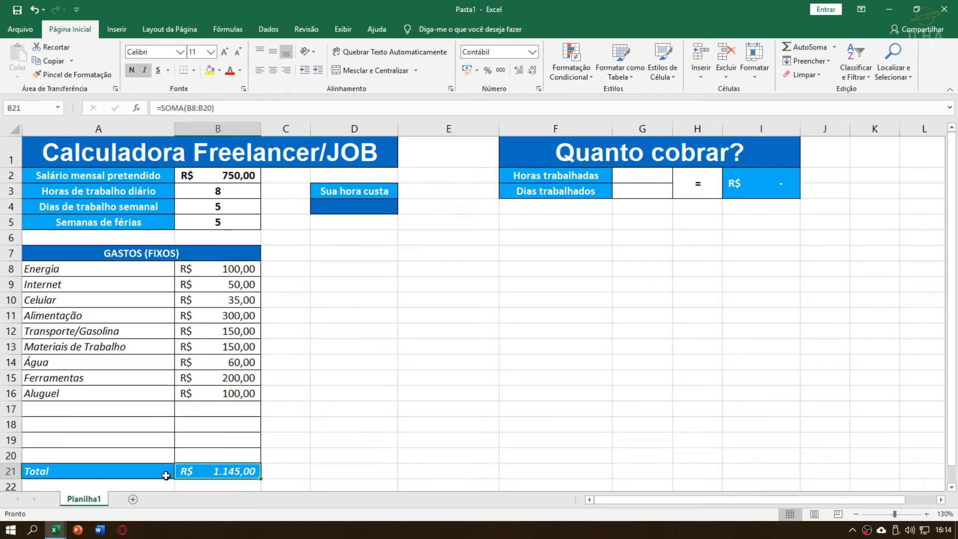
{"action": "left_click", "coordinate": [104, 254]}
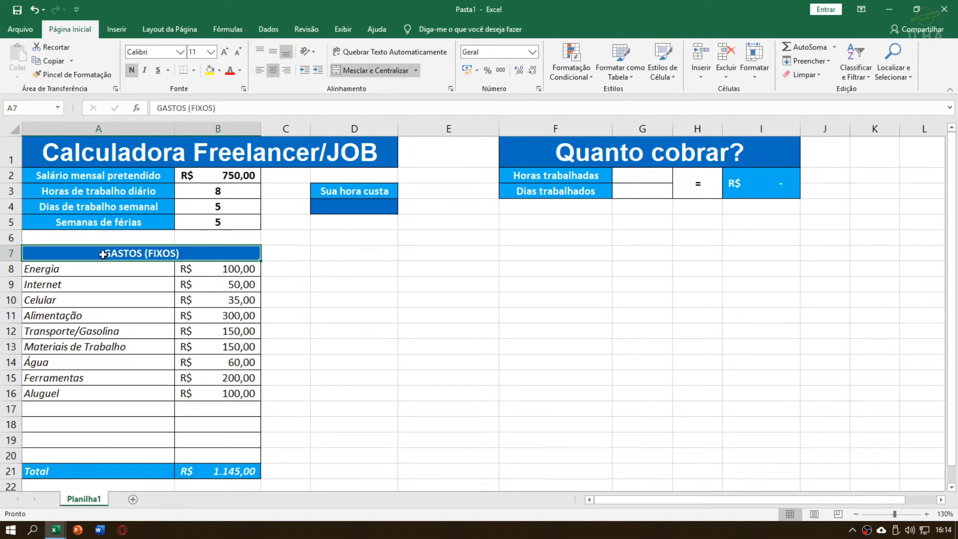
{"action": "left_click", "coordinate": [353, 190]}
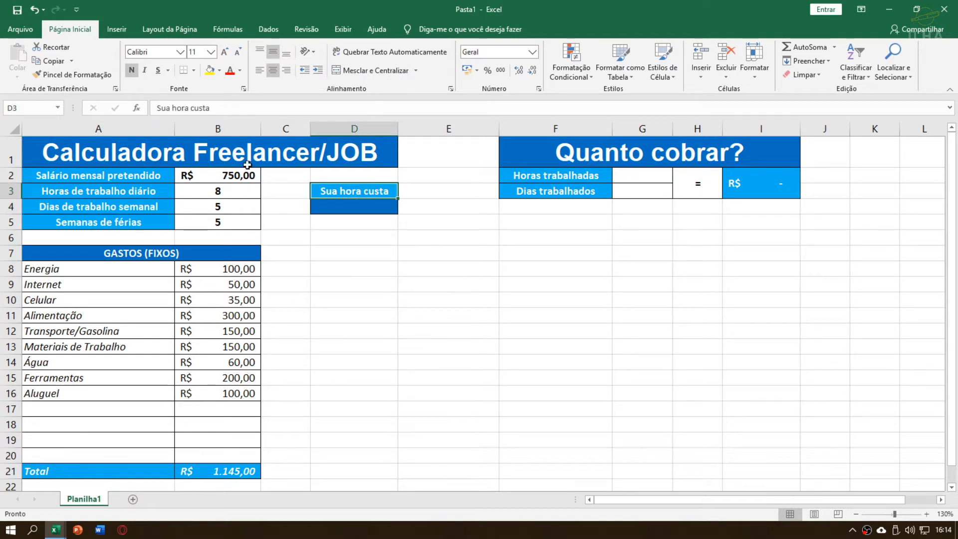
{"action": "left_click", "coordinate": [244, 472]}
{"action": "scroll", "coordinate": [260, 438], "scroll_direction": "down", "scroll_amount": 1}
{"action": "scroll", "coordinate": [228, 441], "scroll_direction": "up", "scroll_amount": 1}
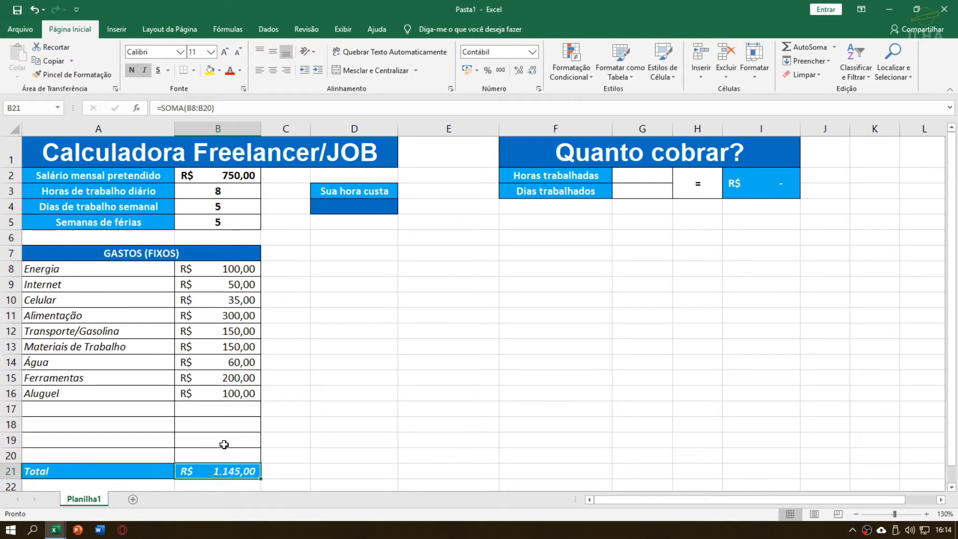
{"action": "key", "text": "F2"}
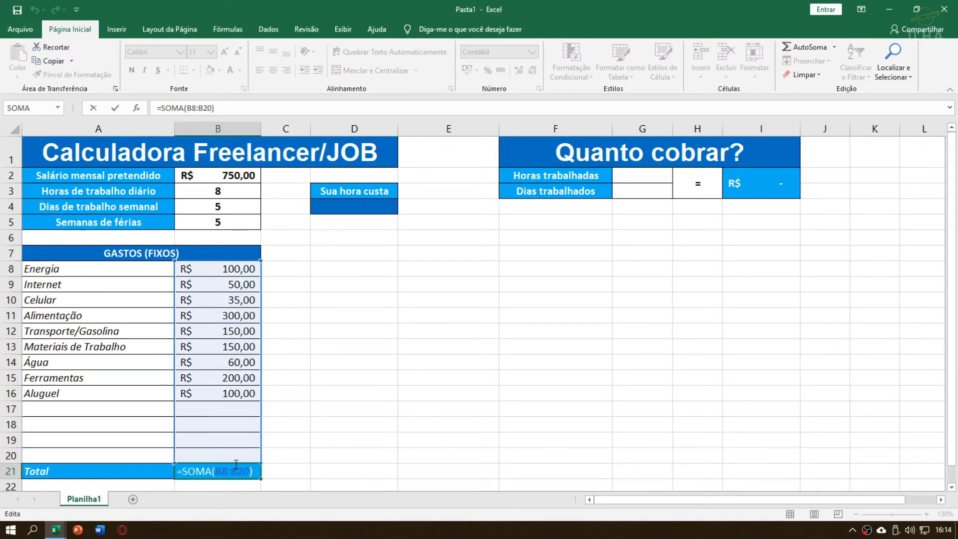
{"action": "key", "text": "shift+Return"}
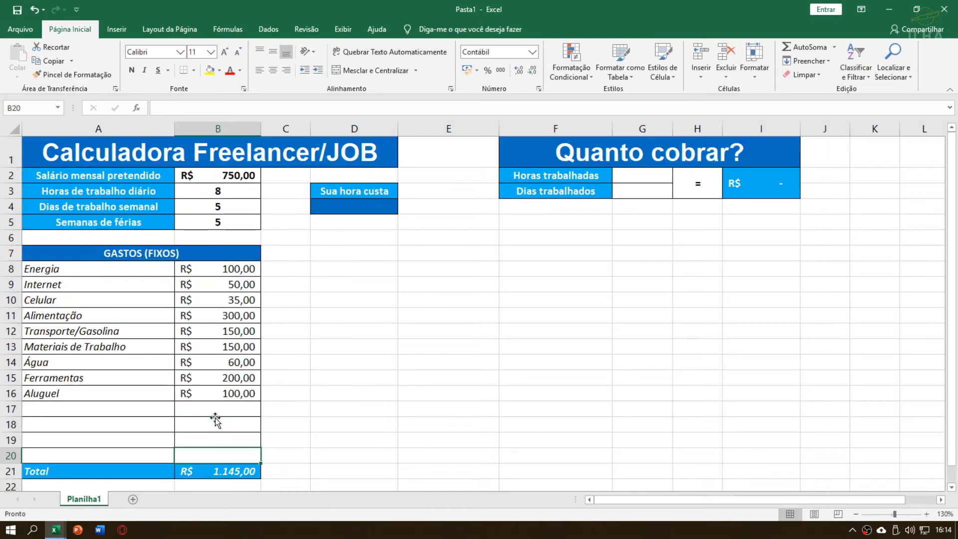
Try inserting a row at row 19 of the fixed expenses list and undo the insertion.
{"action": "right_click", "coordinate": [8, 440]}
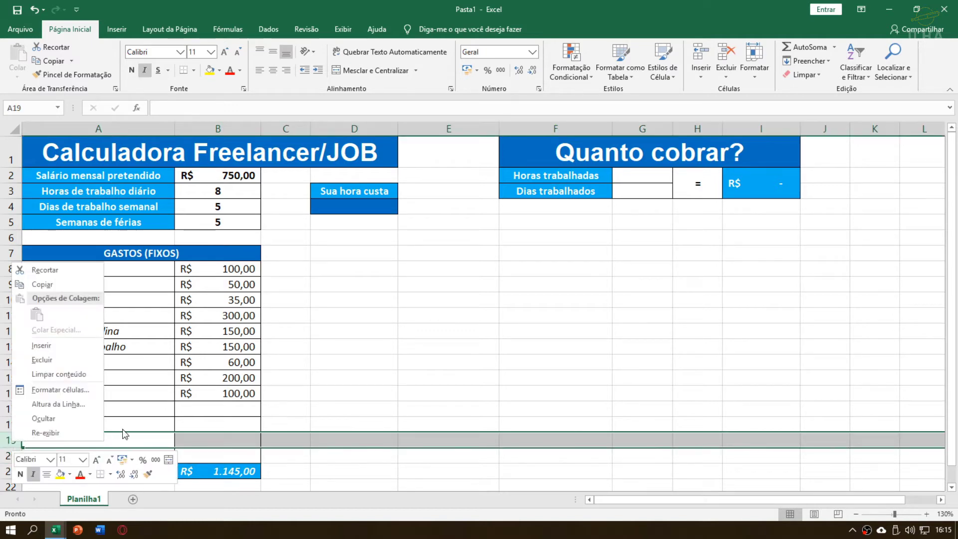
{"action": "left_click", "coordinate": [68, 351]}
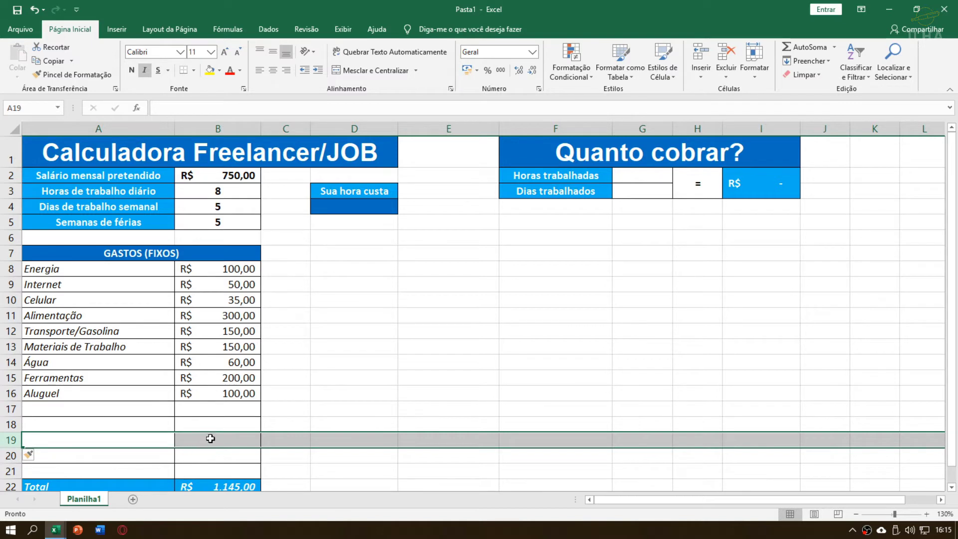
{"action": "key", "text": "ctrl+z"}
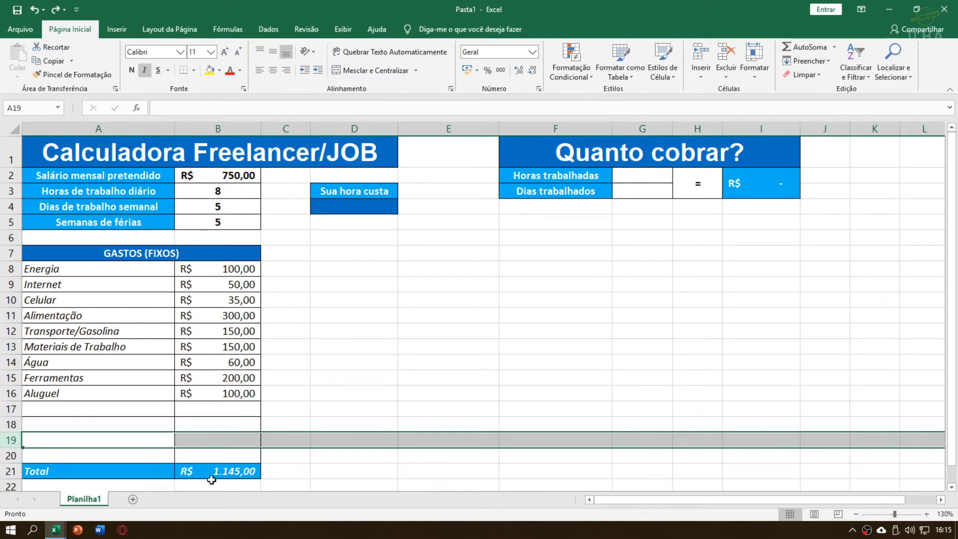
{"action": "left_click_drag", "start_coordinate": [164, 454], "coordinate": [254, 445]}
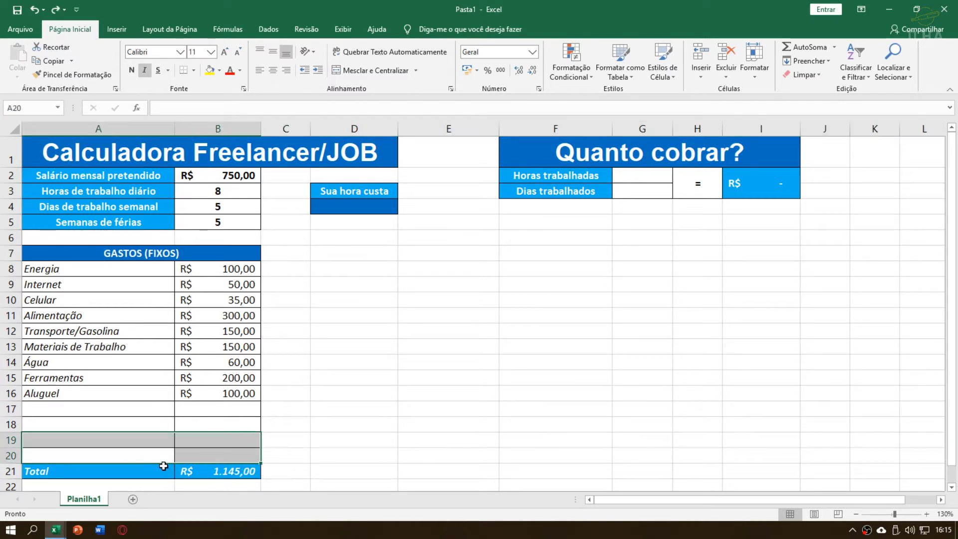
{"action": "left_click", "coordinate": [153, 472]}
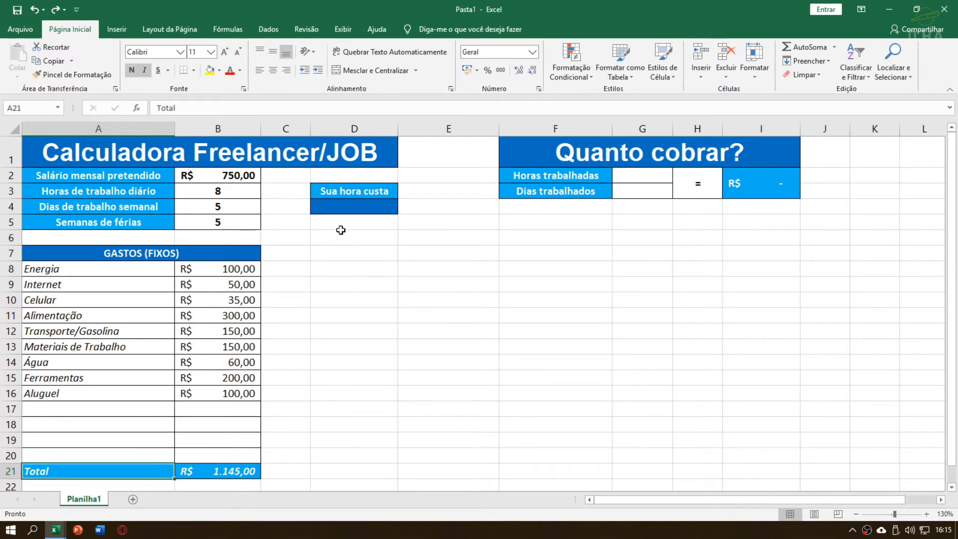
{"action": "left_click", "coordinate": [347, 203]}
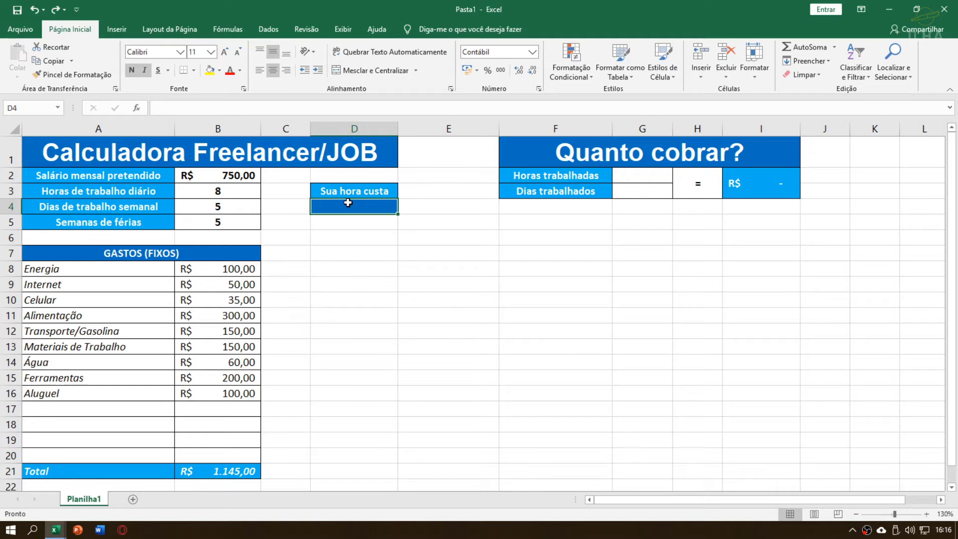
{"action": "type", "text": "="}
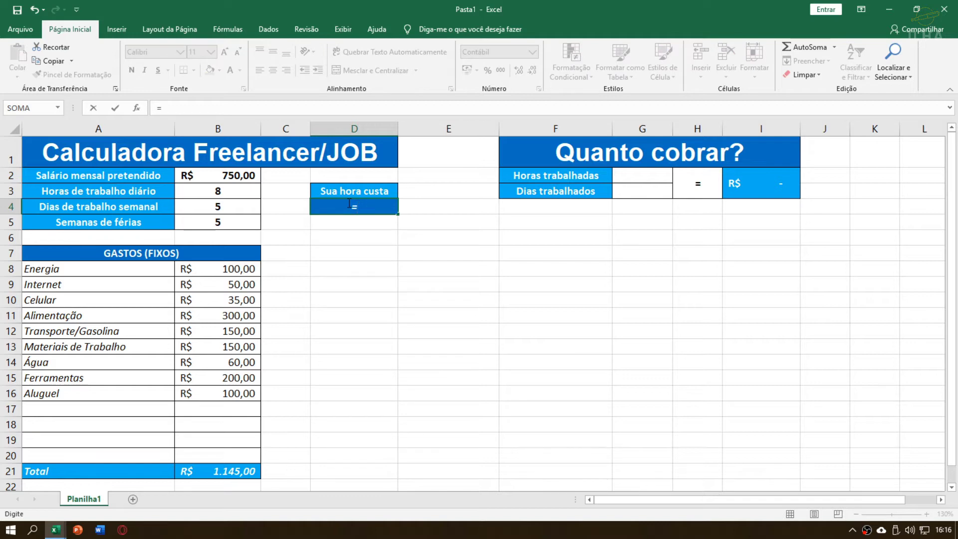
{"action": "key", "text": "BackSpace"}
{"action": "key", "text": "Return"}
{"action": "left_click", "coordinate": [365, 233]}
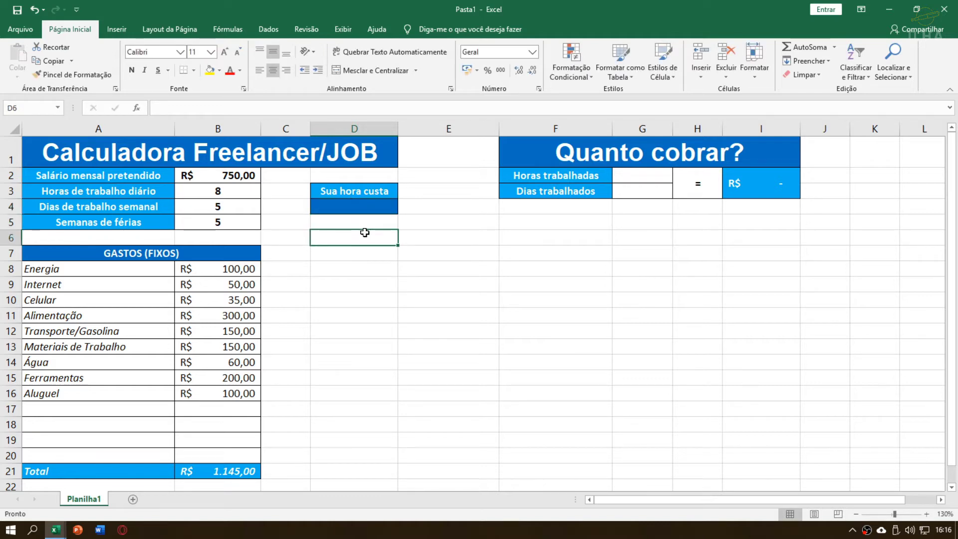
Start the Sua hora custa formula in D4 with desired salary plus total fixed expenses, opening a divisor: =(B2+B21)/(.
{"action": "left_click", "coordinate": [366, 205]}
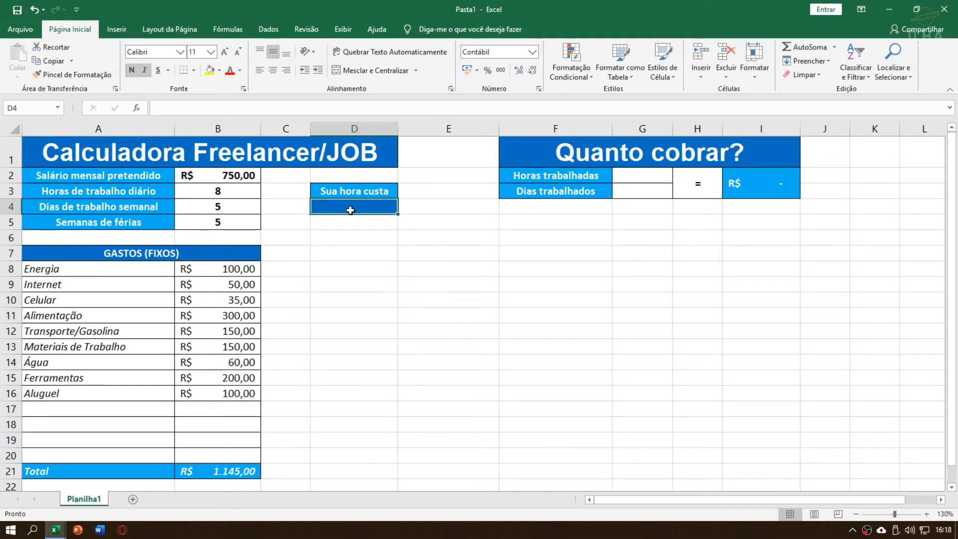
{"action": "type", "text": "="}
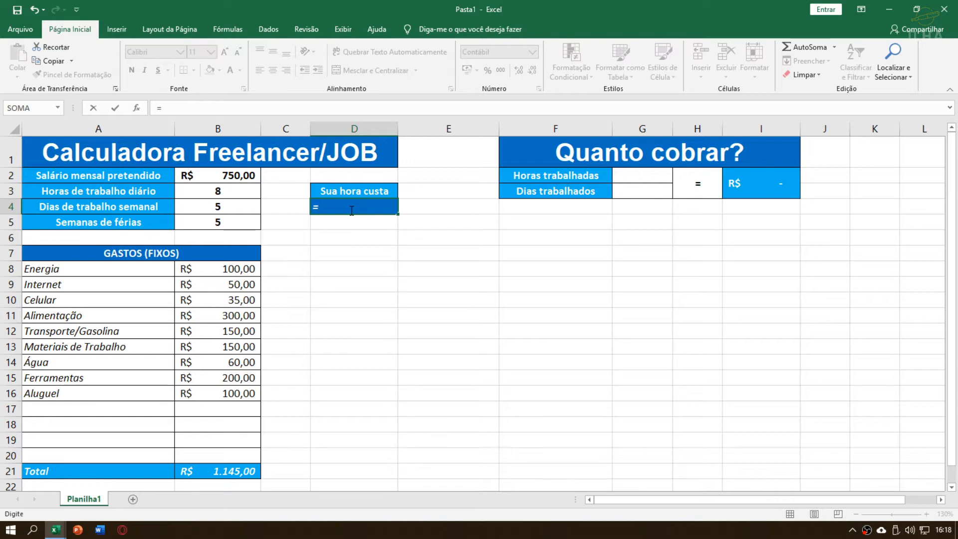
{"action": "type", "text": "((("}
{"action": "key", "text": "BackSpace"}
{"action": "key", "text": "BackSpace"}
{"action": "left_click", "coordinate": [244, 175]}
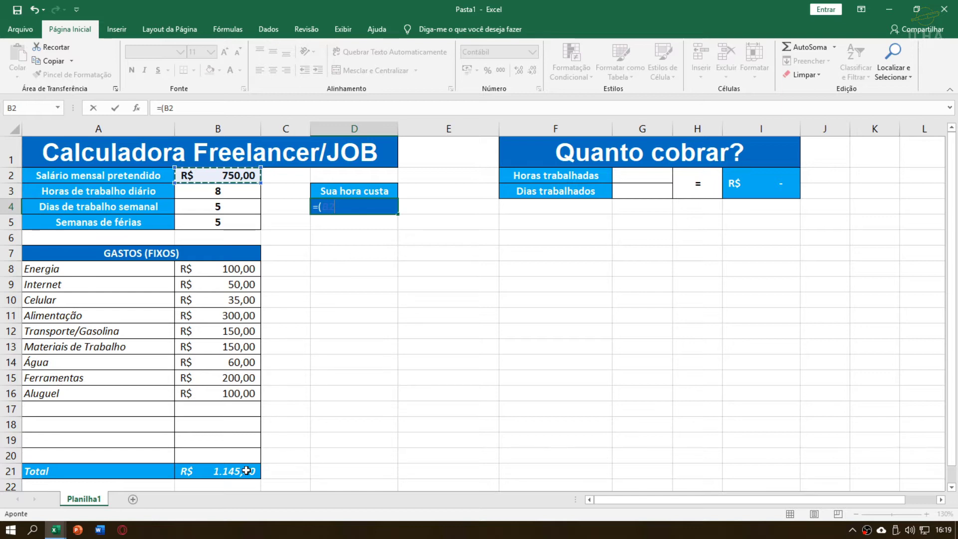
{"action": "type", "text": "+"}
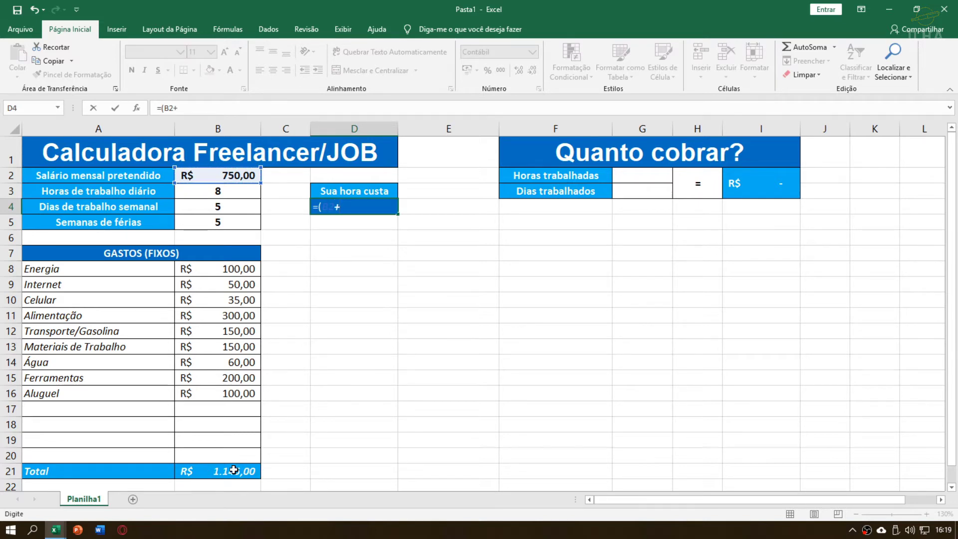
{"action": "left_click", "coordinate": [234, 470]}
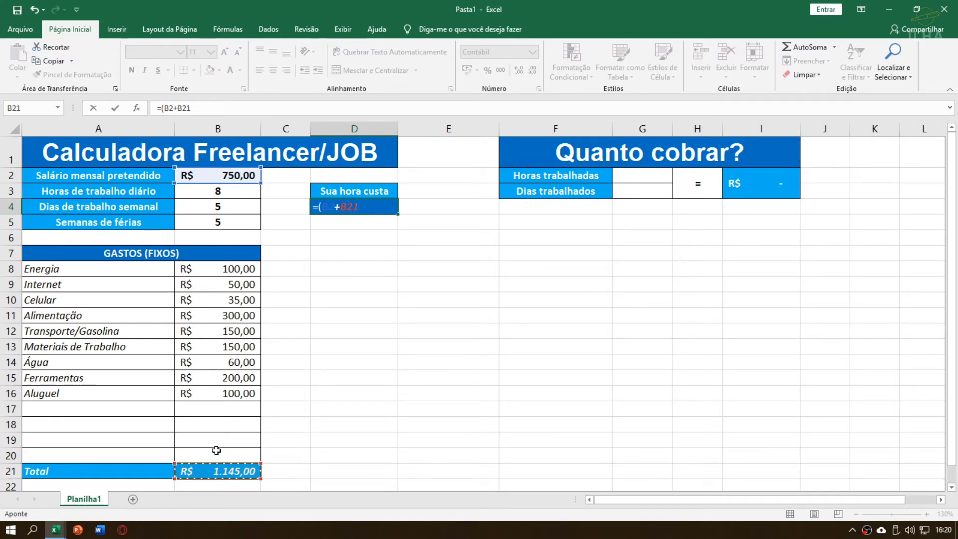
{"action": "type", "text": ")/("}
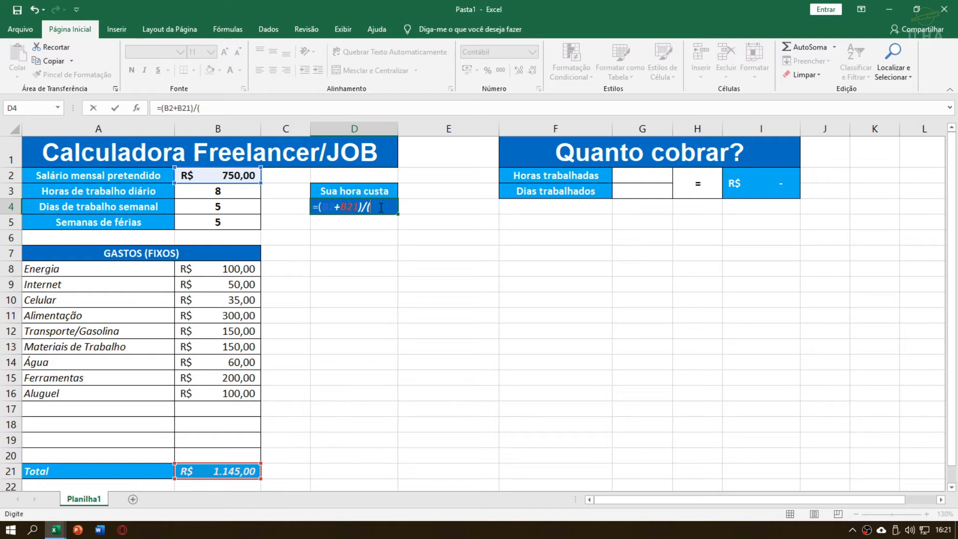
Fill the divisor of the D4 formula with daily hours times weekly days times 4, as (B3*B4*4).
{"action": "left_click", "coordinate": [233, 190]}
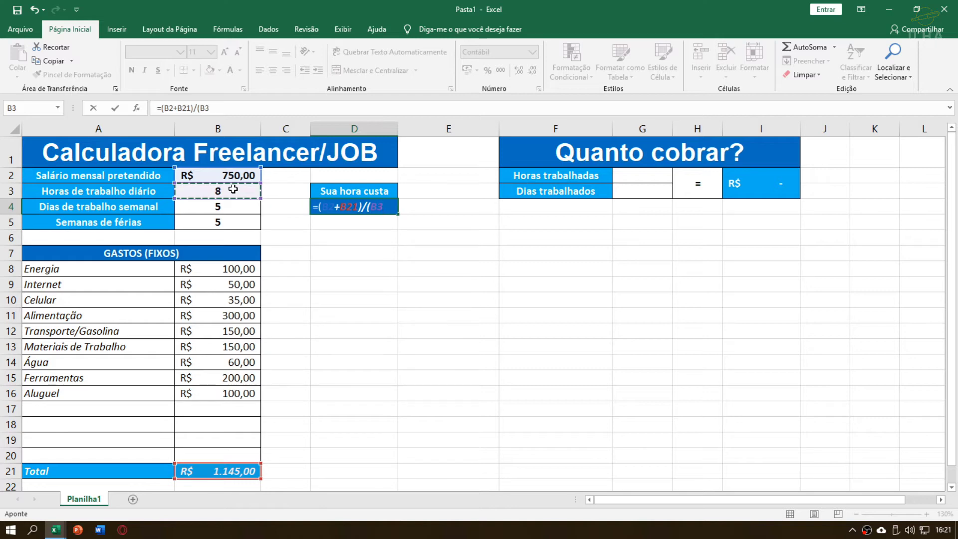
{"action": "type", "text": "*"}
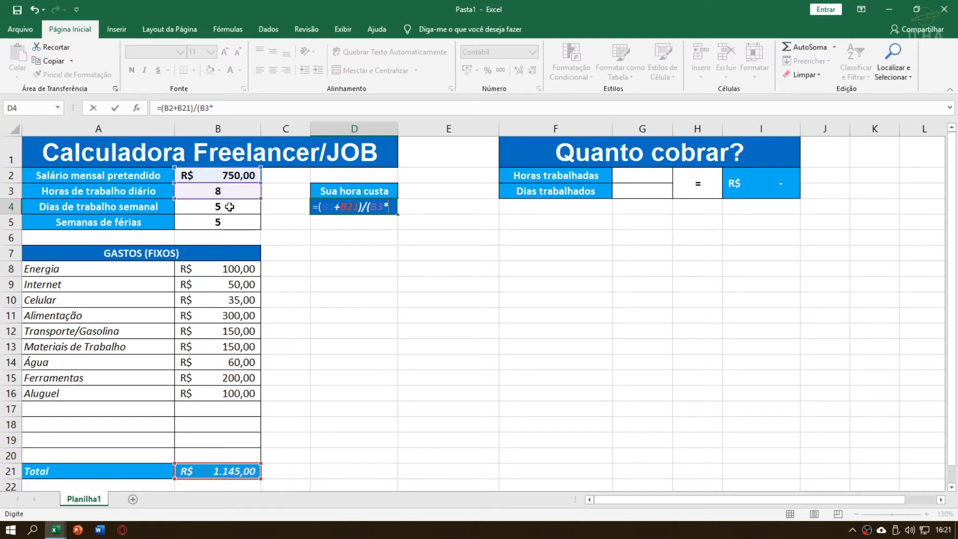
{"action": "left_click", "coordinate": [229, 206]}
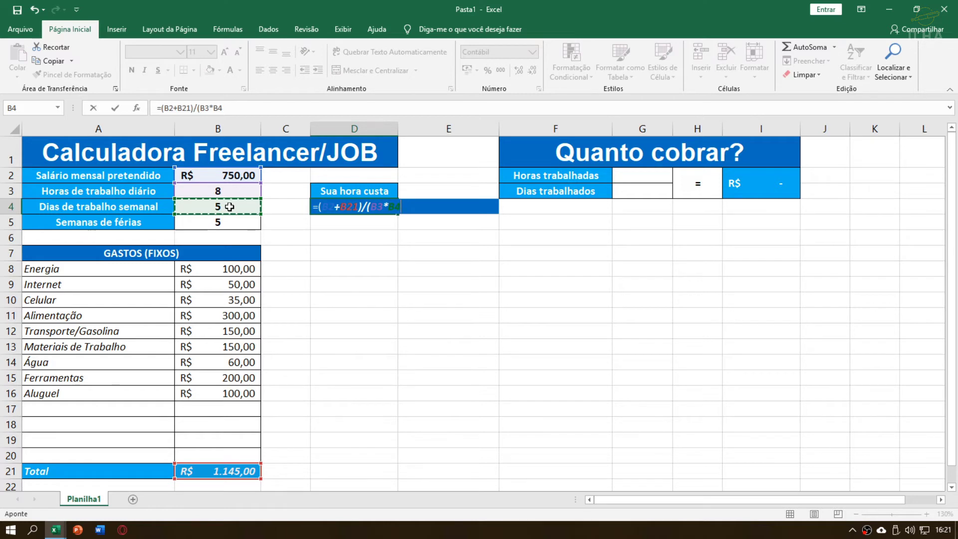
{"action": "type", "text": "*"}
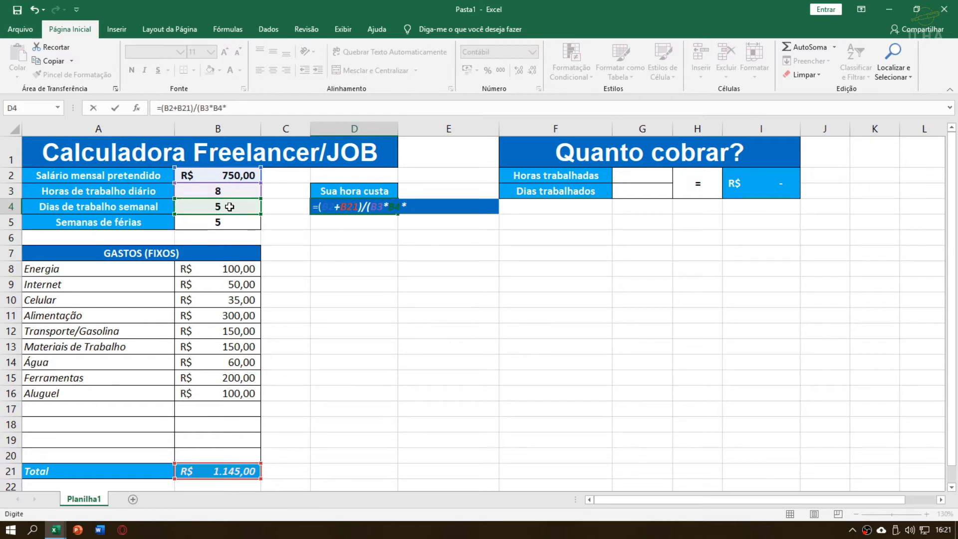
{"action": "type", "text": "4"}
{"action": "type", "text": ")"}
{"action": "left_click_drag", "start_coordinate": [321, 206], "coordinate": [413, 206]}
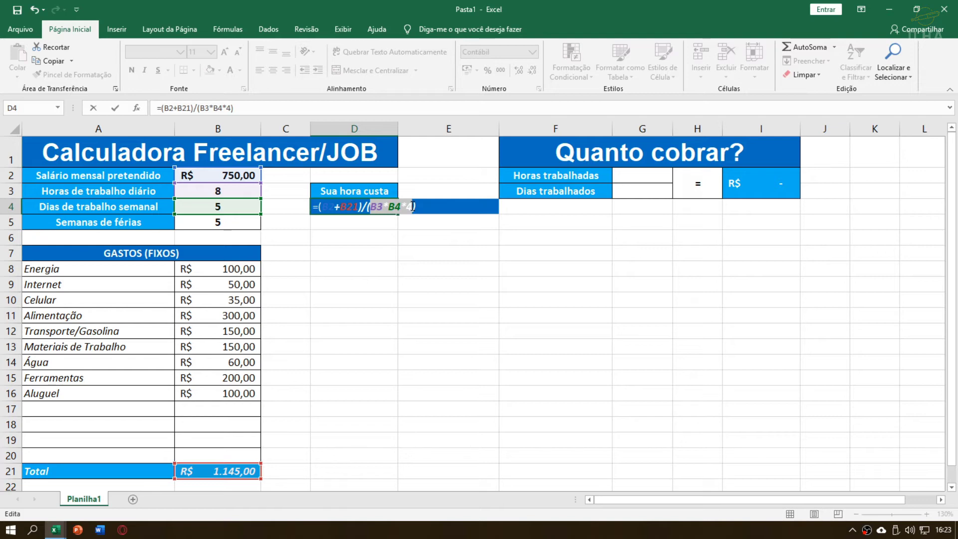
Enclose the whole division in D4 in outer parentheses, making it =((B2+B21)/(B3*B4*4)).
{"action": "left_click", "coordinate": [413, 206]}
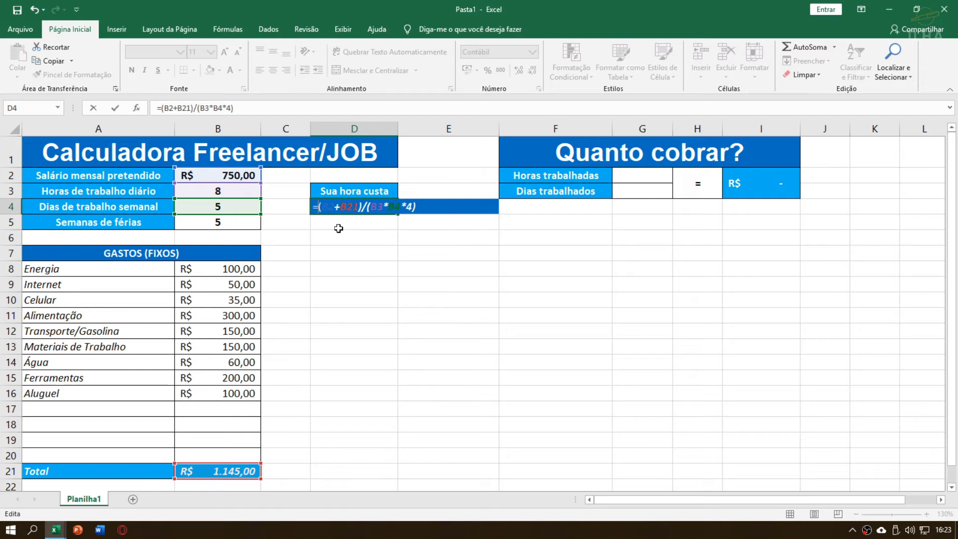
{"action": "type", "text": "("}
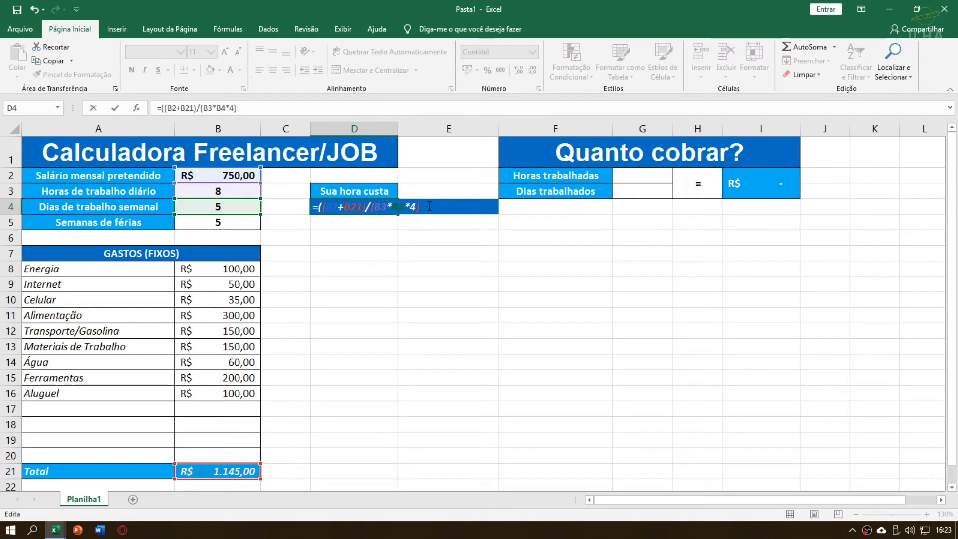
{"action": "type", "text": ")"}
{"action": "left_click_drag", "start_coordinate": [421, 207], "coordinate": [322, 208]}
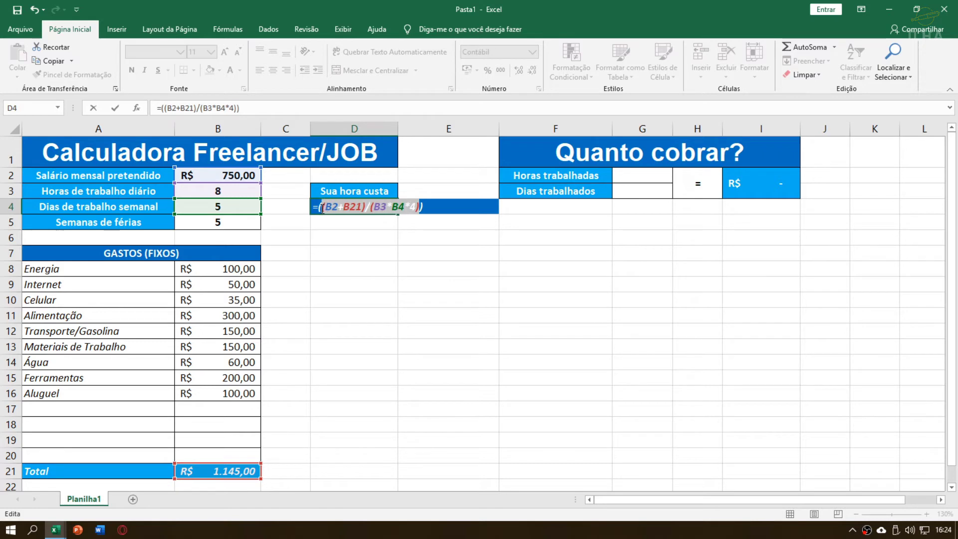
{"action": "left_click", "coordinate": [423, 208]}
{"action": "mouse_move", "coordinate": [427, 208]}
{"action": "left_mouse_down"}
{"action": "mouse_move", "coordinate": [318, 207]}
{"action": "mouse_move", "coordinate": [421, 208]}
{"action": "left_mouse_up"}
Append the vacation cost term to the D4 formula, adding desired salary divided by 4 times vacation weeks: +(B2/4*B5).
{"action": "left_click", "coordinate": [436, 208]}
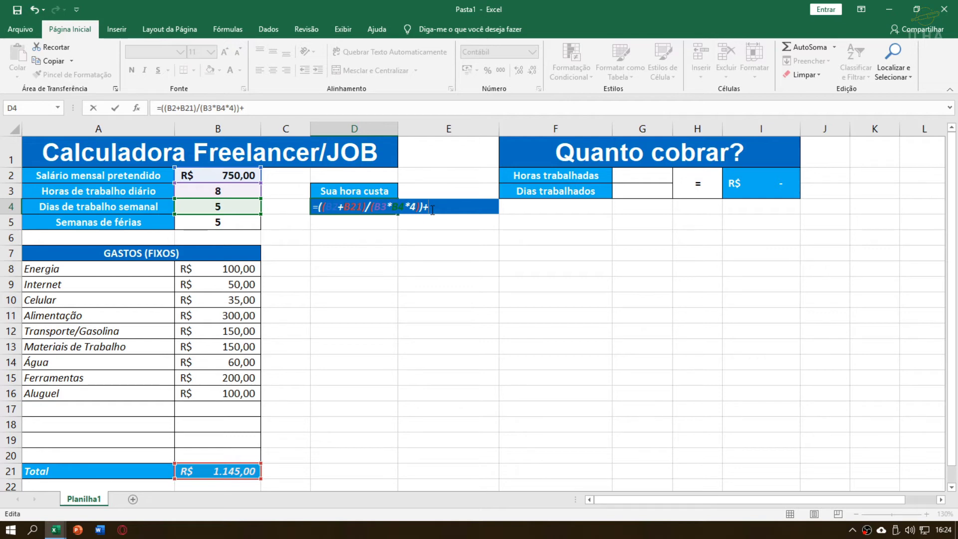
{"action": "type", "text": "("}
{"action": "left_click", "coordinate": [225, 174]}
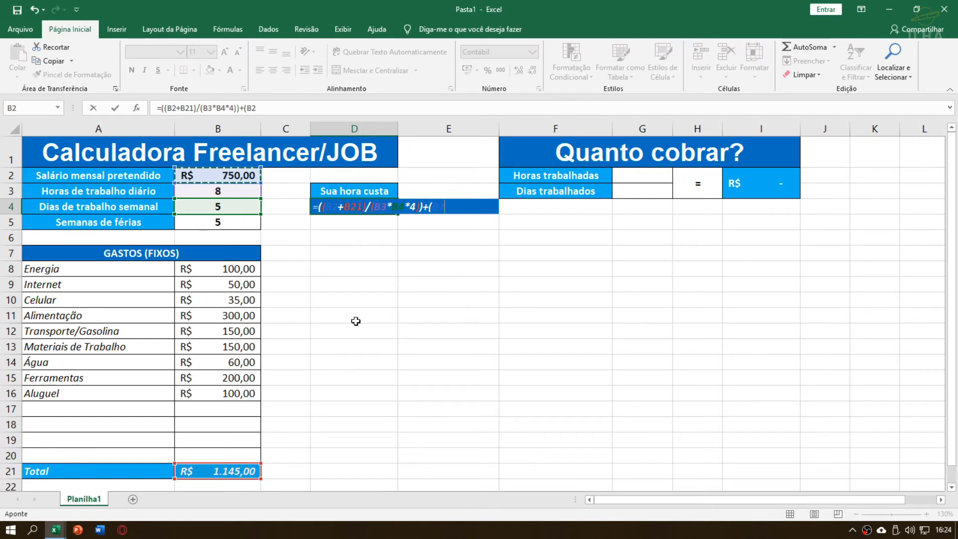
{"action": "type", "text": "/"}
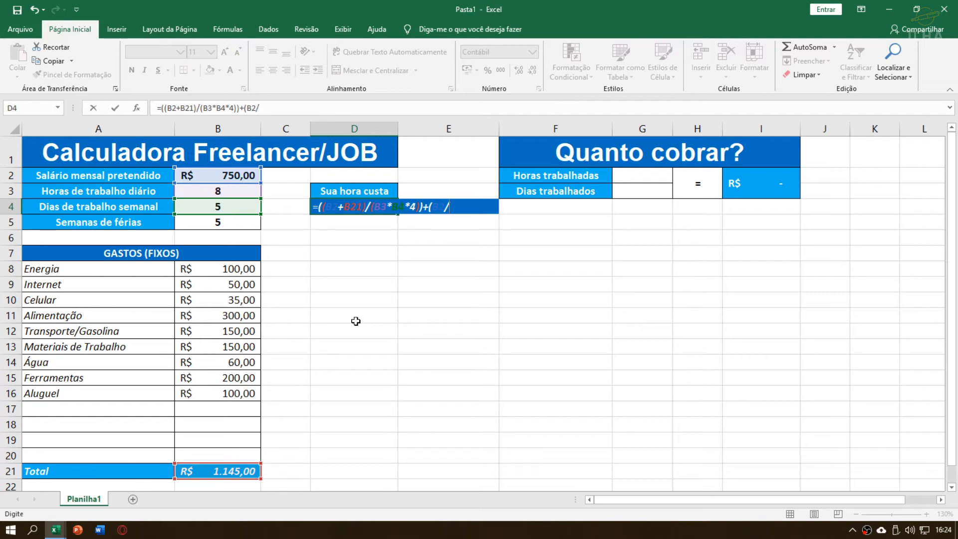
{"action": "type", "text": "4"}
{"action": "type", "text": "*"}
{"action": "left_click", "coordinate": [211, 224]}
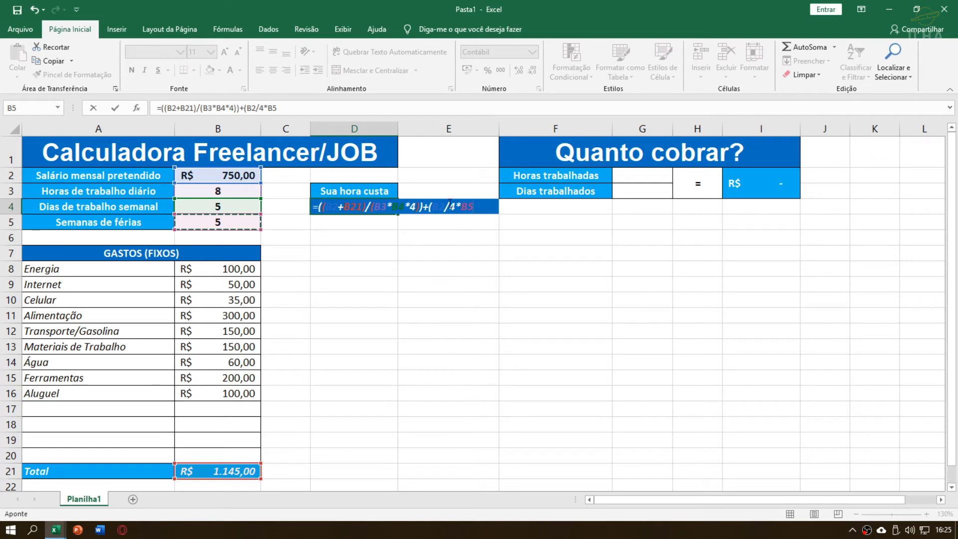
{"action": "double_click", "coordinate": [438, 206]}
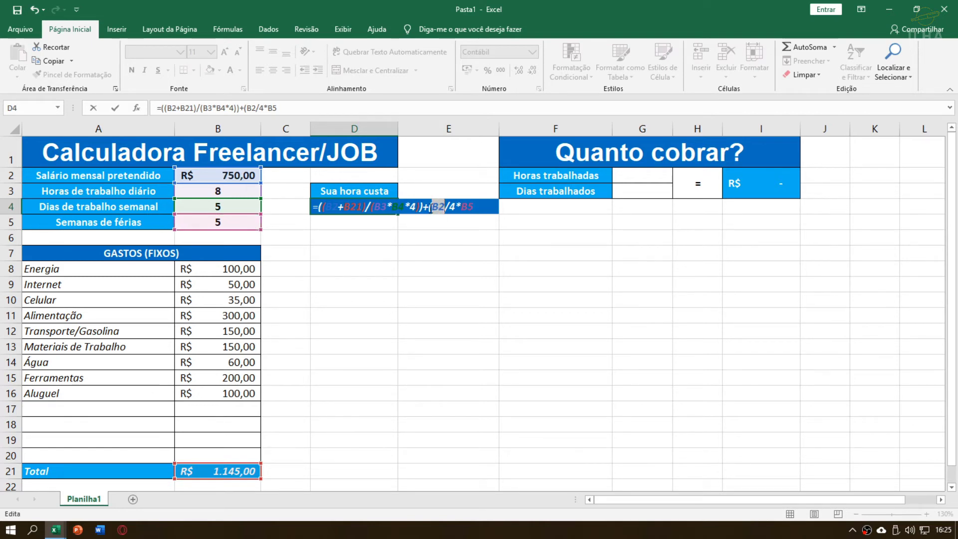
{"action": "left_click_drag", "start_coordinate": [428, 207], "coordinate": [453, 209]}
{"action": "left_click", "coordinate": [445, 207]}
{"action": "left_click", "coordinate": [484, 206]}
Divide the vacation term in D4 by daily hours times weekly days times 48: /(B3*B4*48.
{"action": "type", "text": "/"}
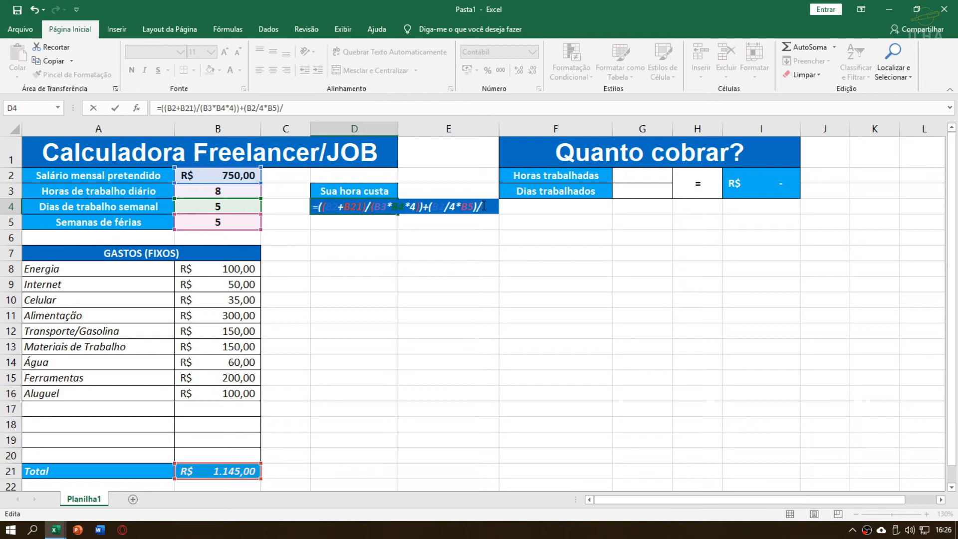
{"action": "type", "text": "("}
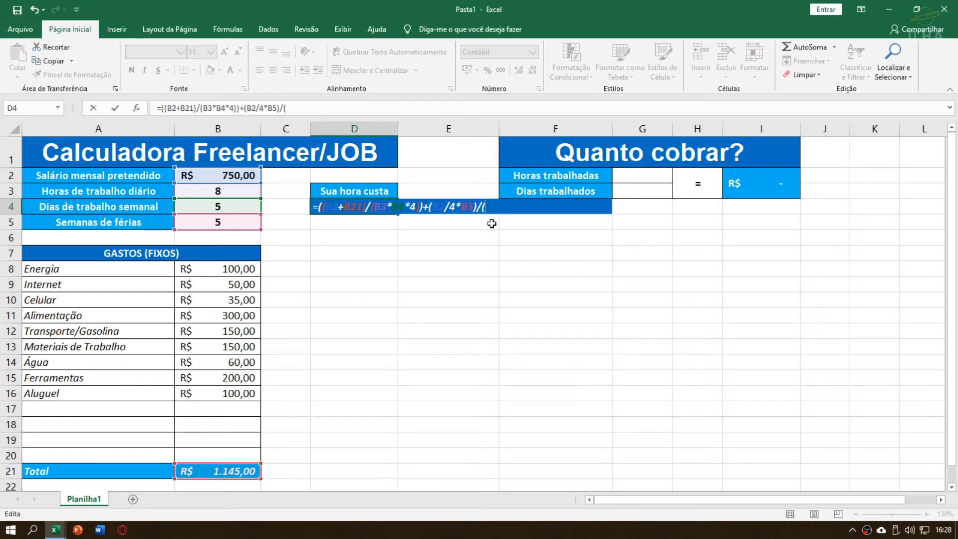
{"action": "left_click", "coordinate": [242, 191]}
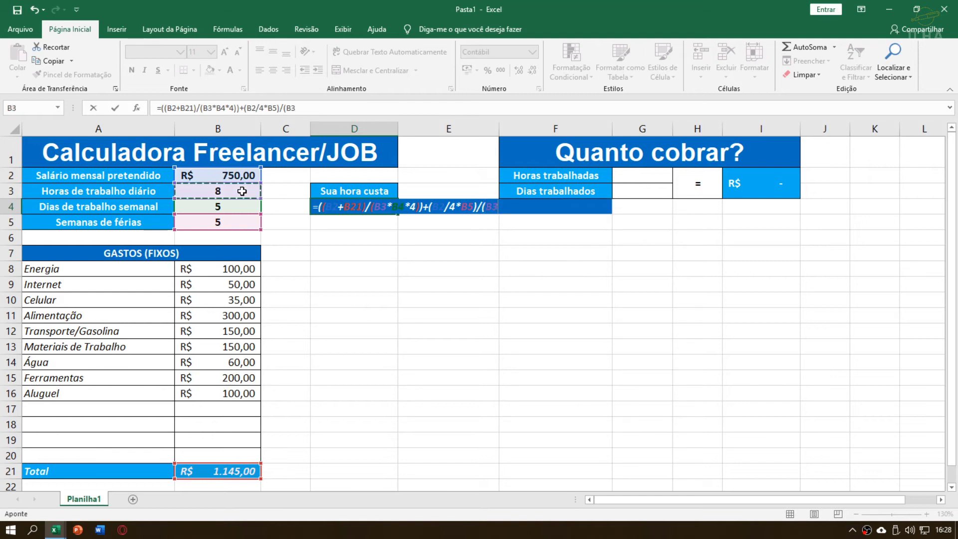
{"action": "type", "text": "*"}
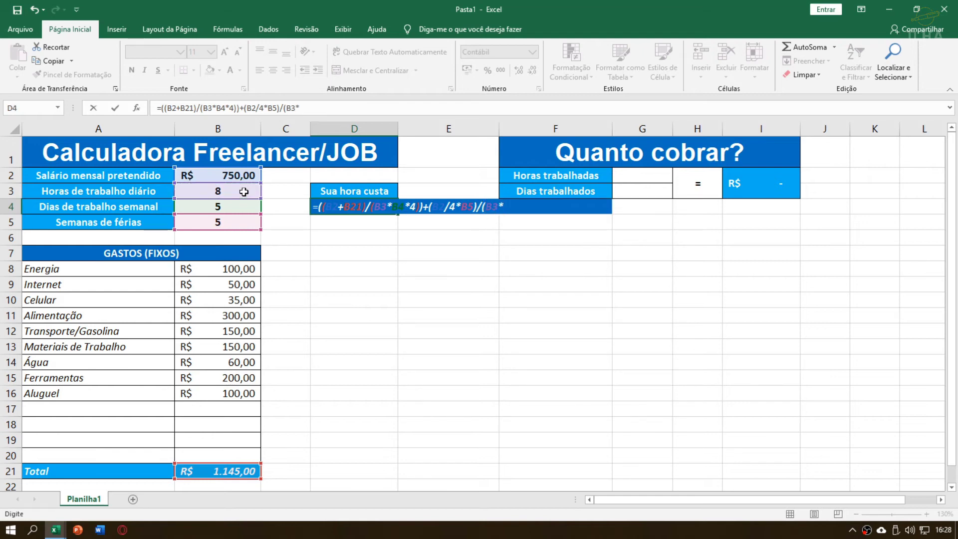
{"action": "left_click", "coordinate": [211, 205]}
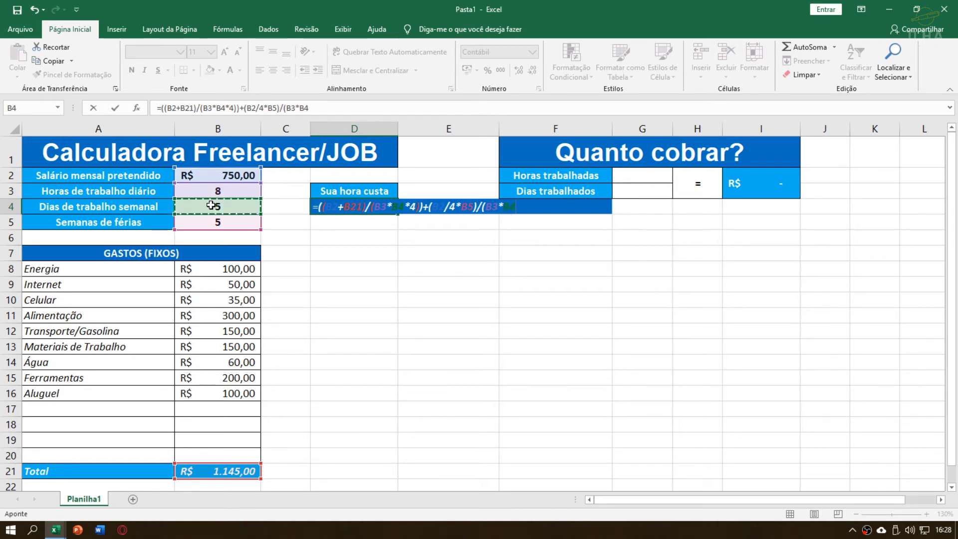
{"action": "type", "text": "*"}
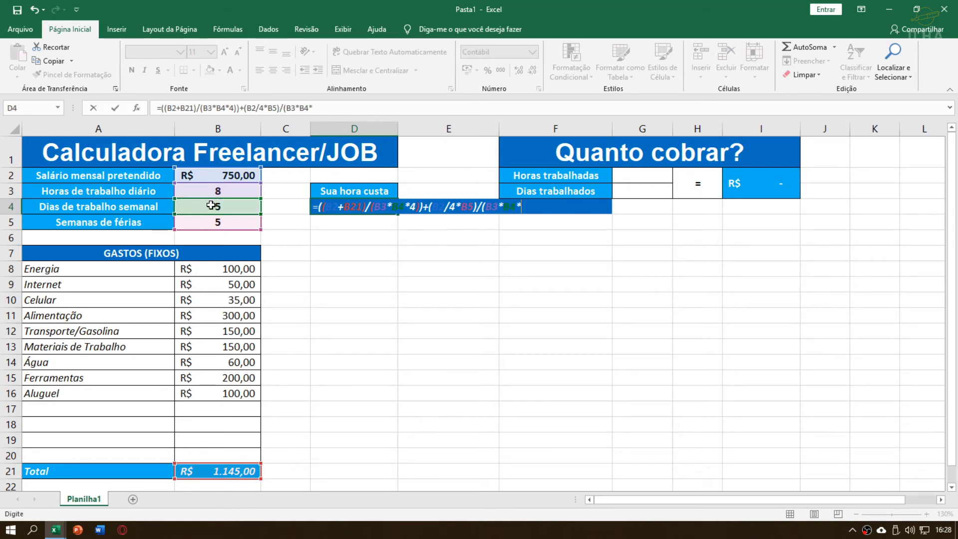
{"action": "type", "text": "48"}
Subtract the vacation hours from the yearly hours in the D4 divisor by adding -(B5*B4*B3).
{"action": "type", "text": ")-("}
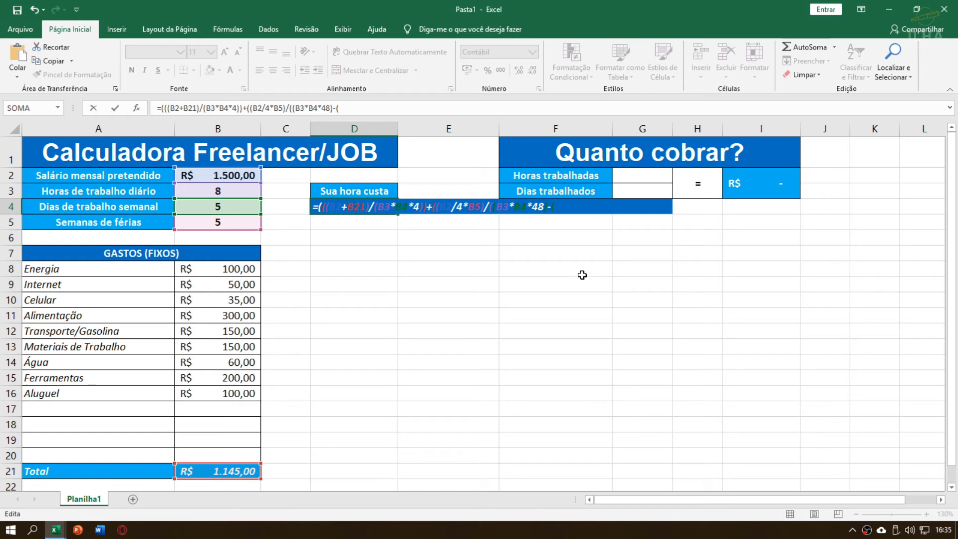
{"action": "left_click", "coordinate": [229, 224]}
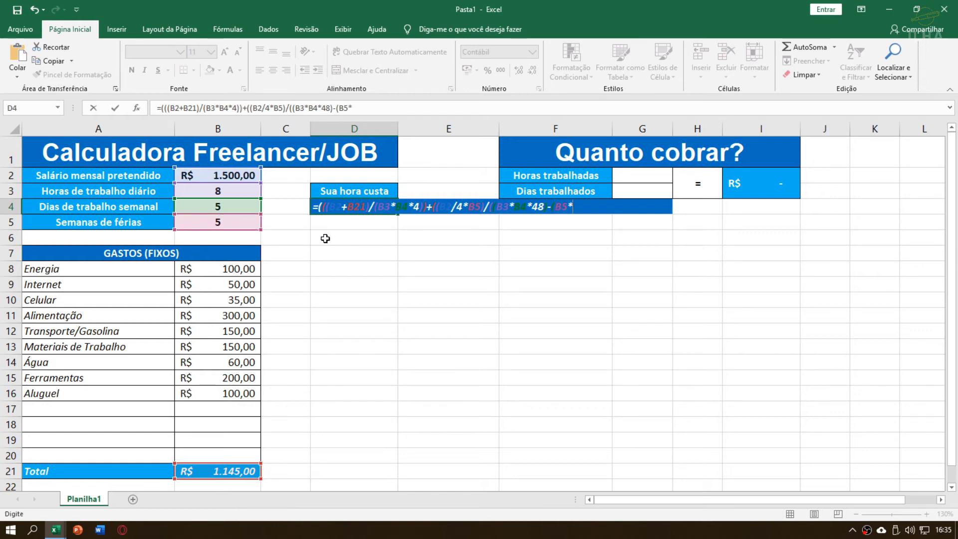
{"action": "type", "text": "*"}
{"action": "left_click", "coordinate": [239, 207]}
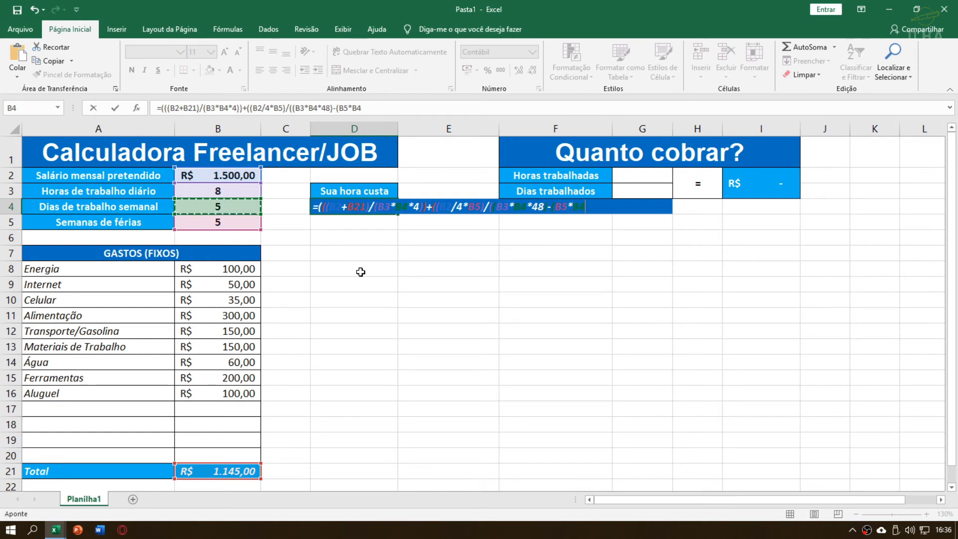
{"action": "type", "text": "*"}
{"action": "left_click", "coordinate": [247, 188]}
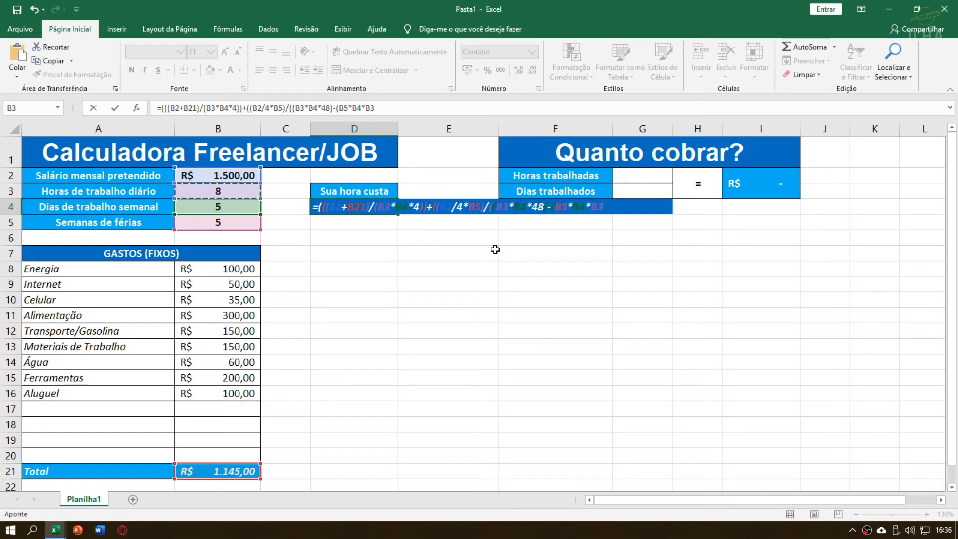
{"action": "type", "text": ")"}
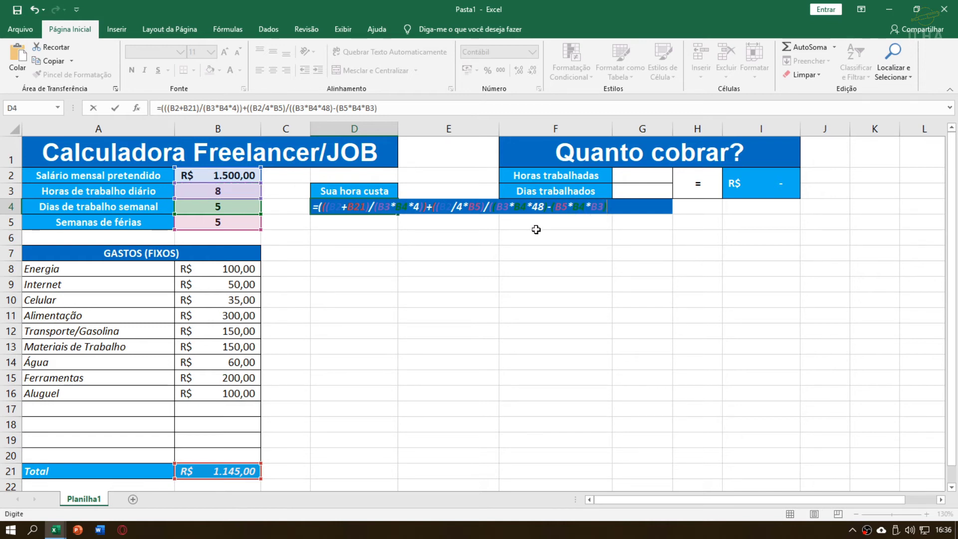
Close the D4 formula's divisor, vacation term and outer parentheses, making it =(((B2+B21)/(B3*B4*4))+((B2/4*B5)/((B3*B4*48)-(B5*B4*B3)))).
{"action": "left_click", "coordinate": [493, 207]}
{"action": "left_click_drag", "start_coordinate": [436, 206], "coordinate": [432, 206]}
{"action": "left_click", "coordinate": [503, 207]}
{"action": "left_click_drag", "start_coordinate": [491, 207], "coordinate": [616, 206]}
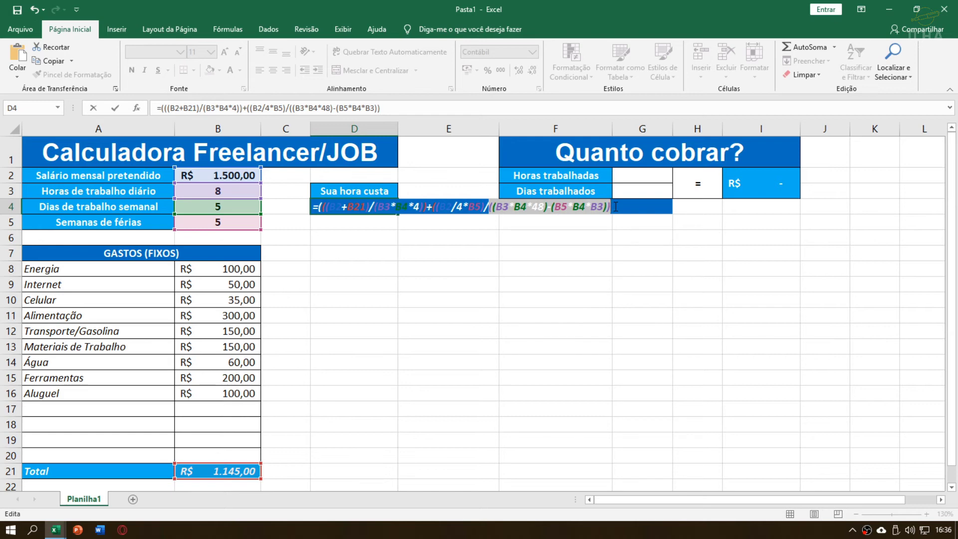
{"action": "left_click", "coordinate": [616, 206]}
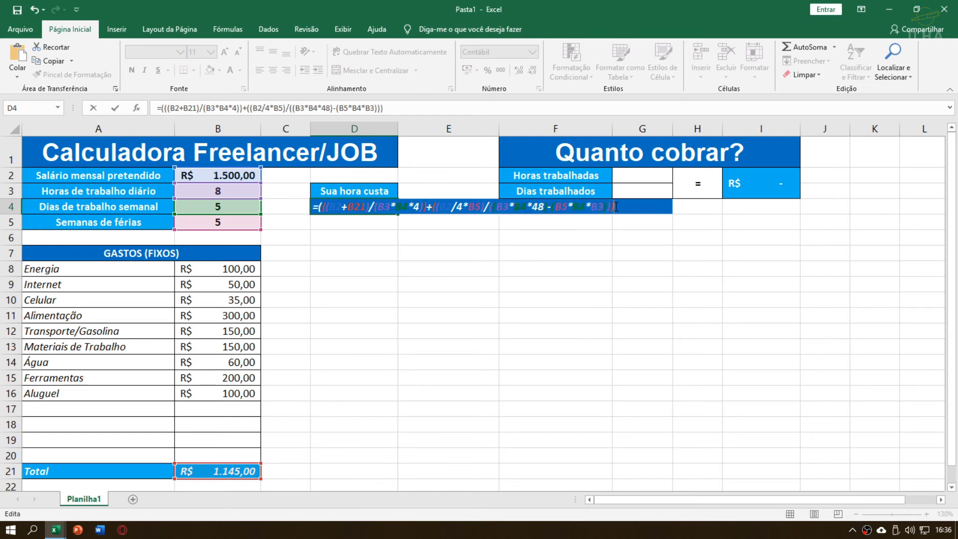
{"action": "left_click_drag", "start_coordinate": [432, 206], "coordinate": [617, 196]}
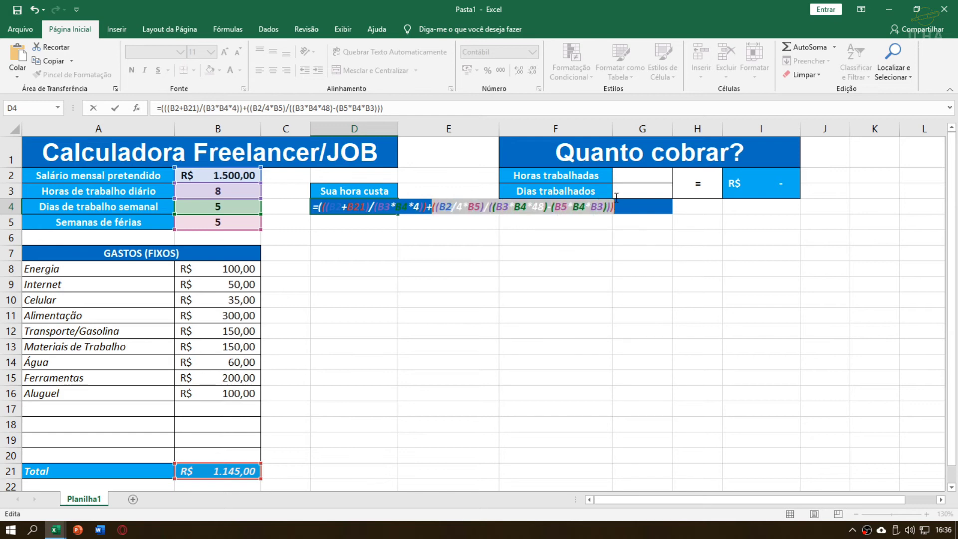
{"action": "left_click", "coordinate": [627, 206]}
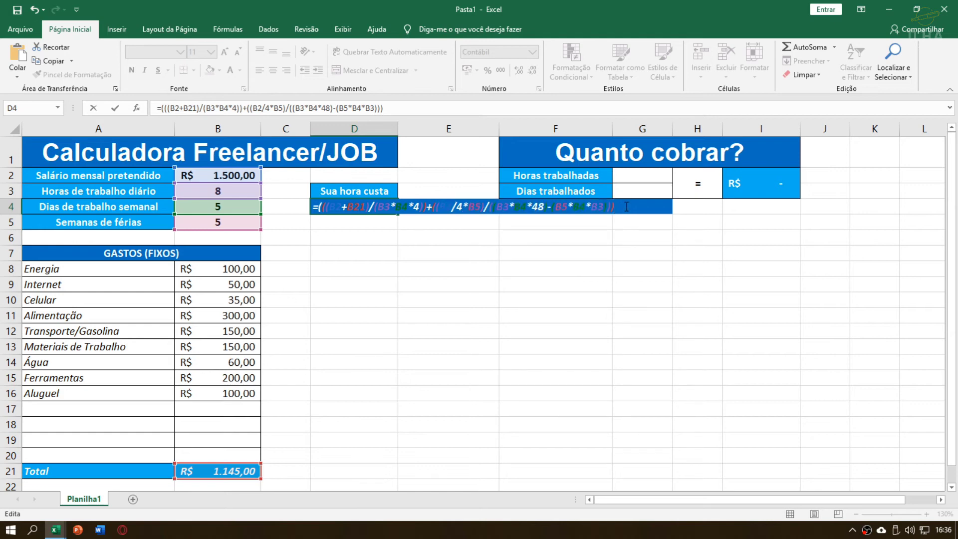
{"action": "left_click_drag", "start_coordinate": [626, 206], "coordinate": [320, 206]}
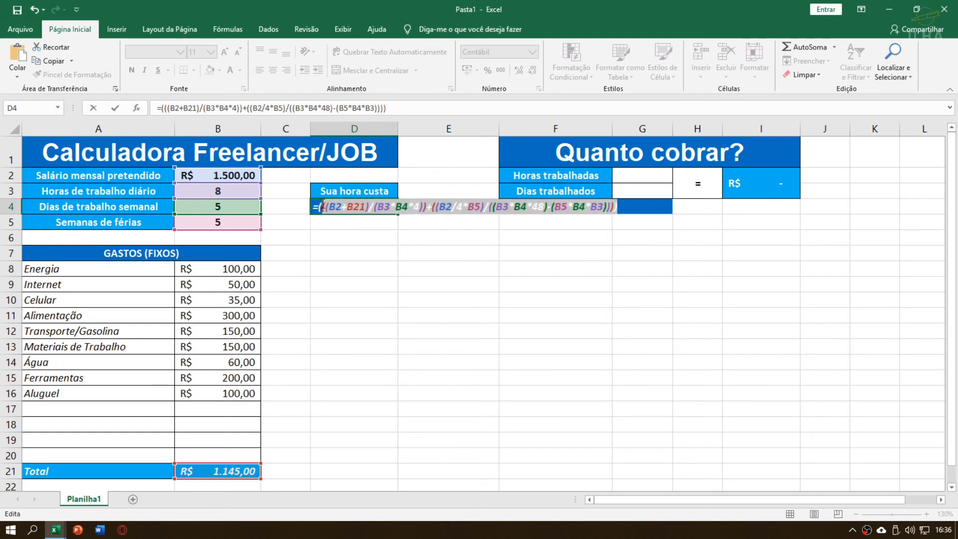
Check the hourly cost and vacation terms of the D4 formula, and enter the formula in the cell.
{"action": "left_click", "coordinate": [484, 210]}
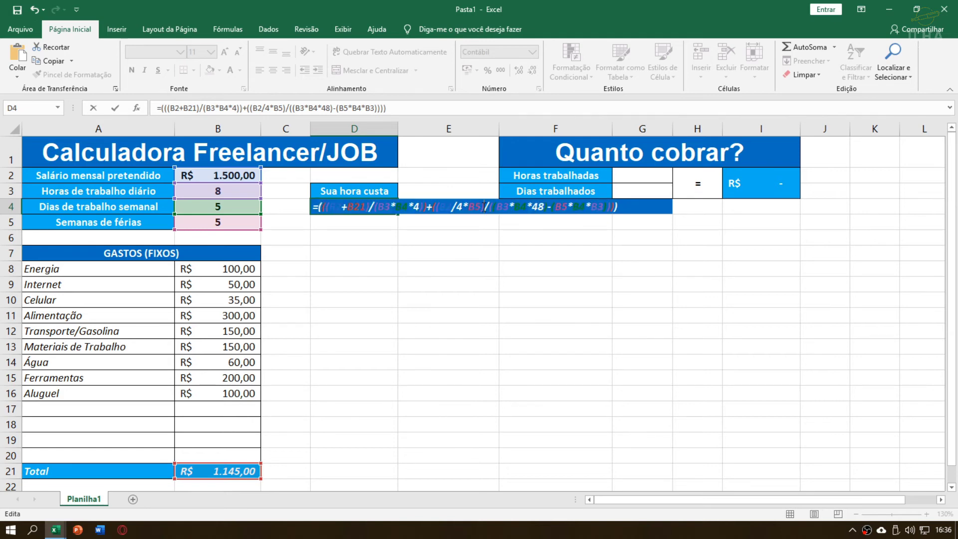
{"action": "left_click_drag", "start_coordinate": [435, 207], "coordinate": [441, 207]}
{"action": "left_click", "coordinate": [441, 208]}
{"action": "left_click_drag", "start_coordinate": [323, 208], "coordinate": [426, 208]}
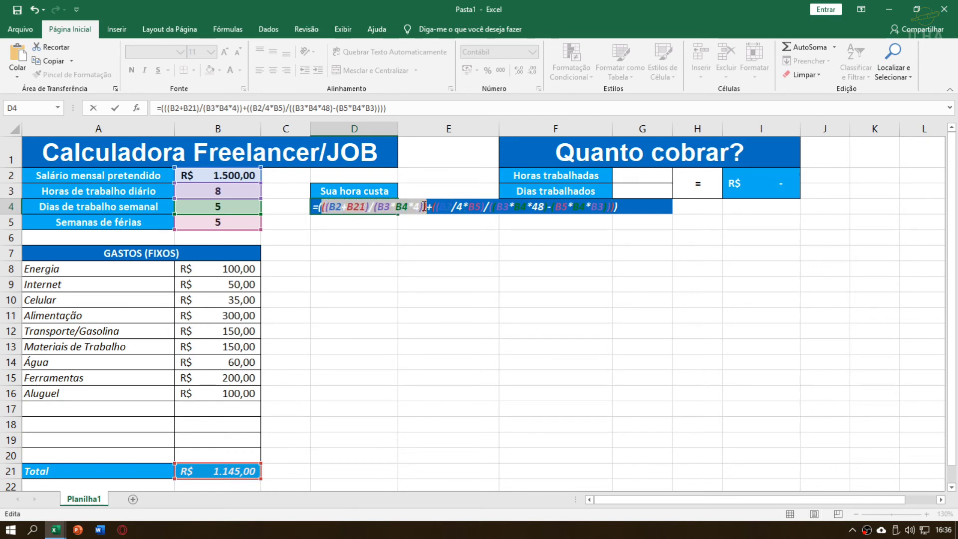
{"action": "left_click", "coordinate": [452, 206]}
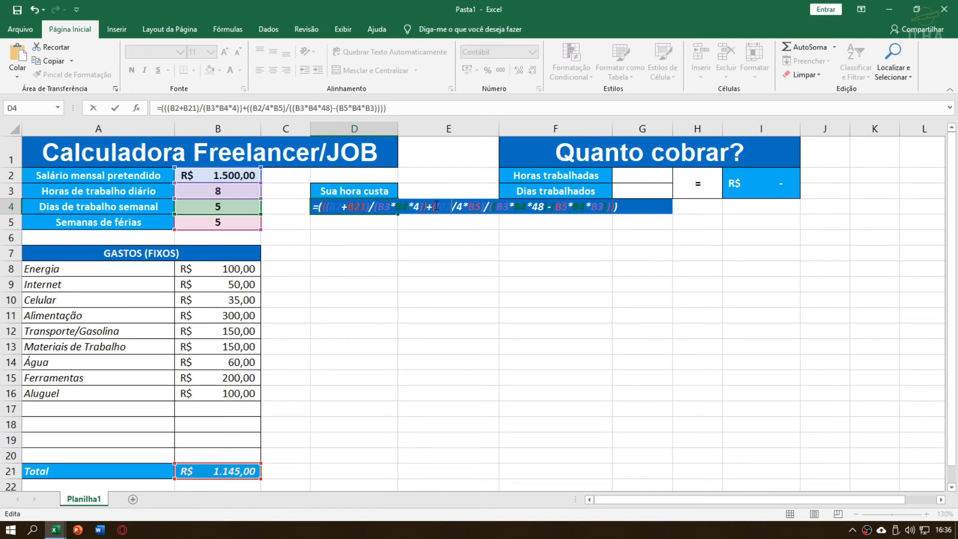
{"action": "left_click_drag", "start_coordinate": [611, 206], "coordinate": [490, 207]}
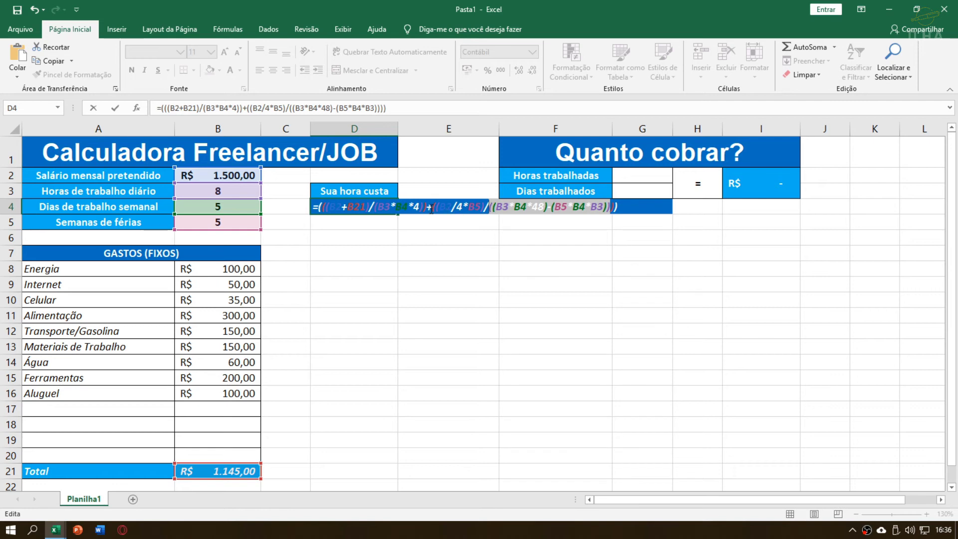
{"action": "left_click_drag", "start_coordinate": [433, 206], "coordinate": [614, 207]}
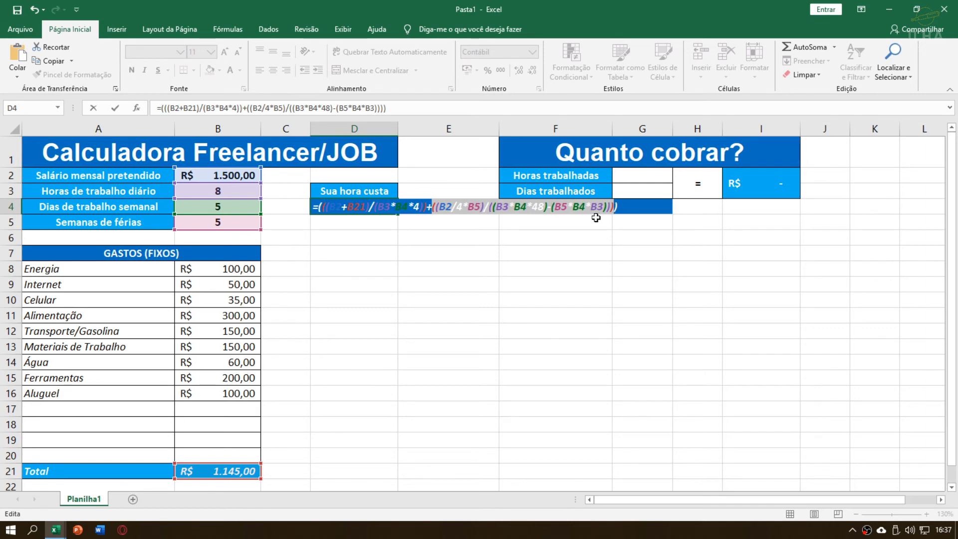
{"action": "key", "text": "Return"}
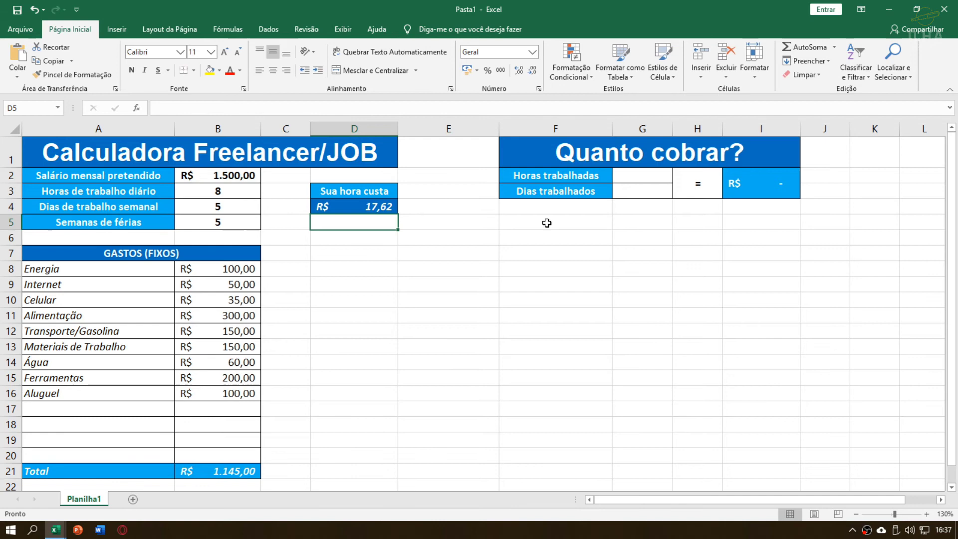
Set Salário mensal pretendido to 750 and check the Sua hora custa result in D4.
{"action": "left_click", "coordinate": [389, 210]}
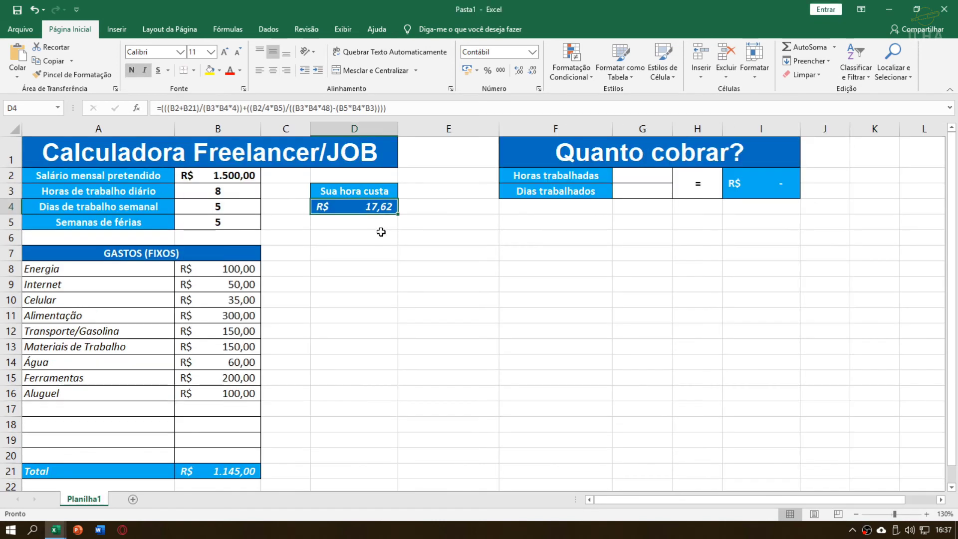
{"action": "left_click", "coordinate": [250, 177]}
{"action": "type", "text": "750"}
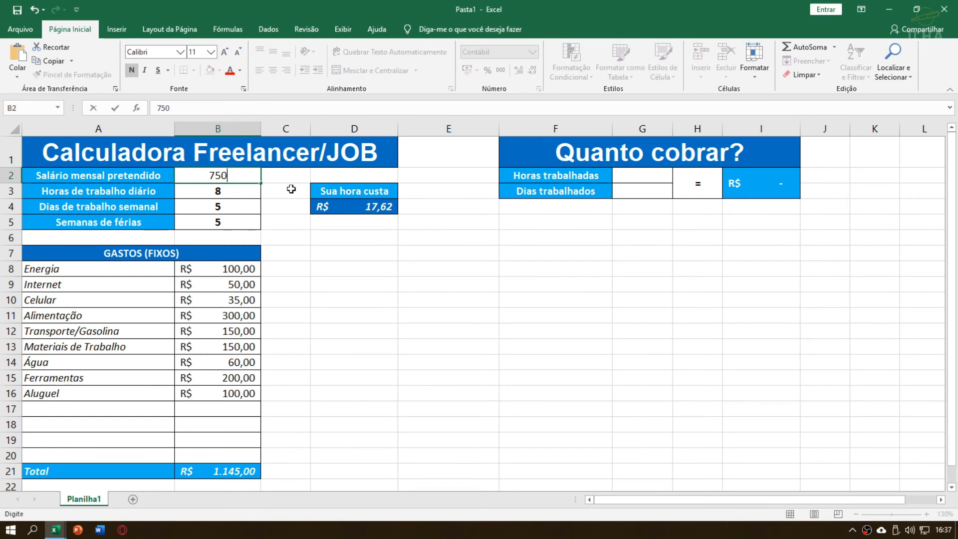
{"action": "key", "text": "Return"}
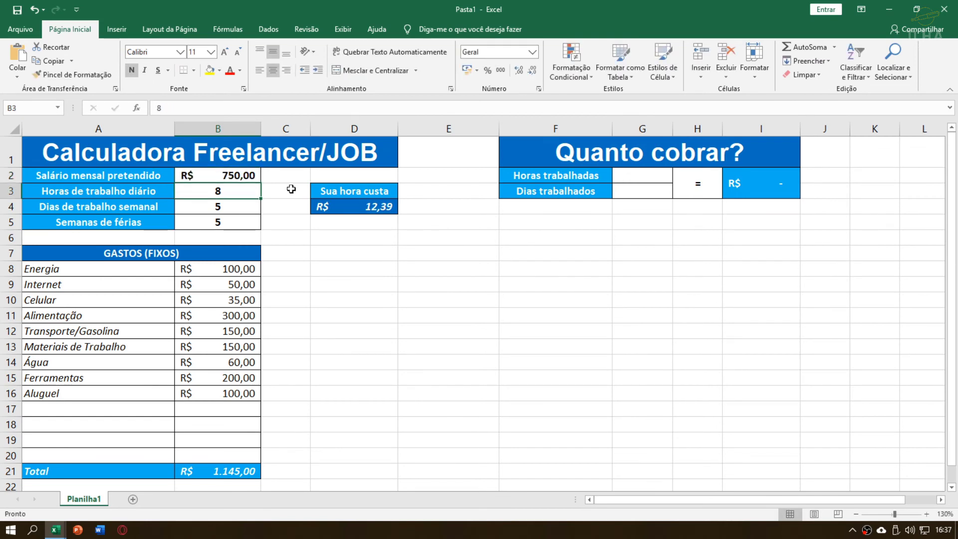
{"action": "left_click", "coordinate": [351, 207]}
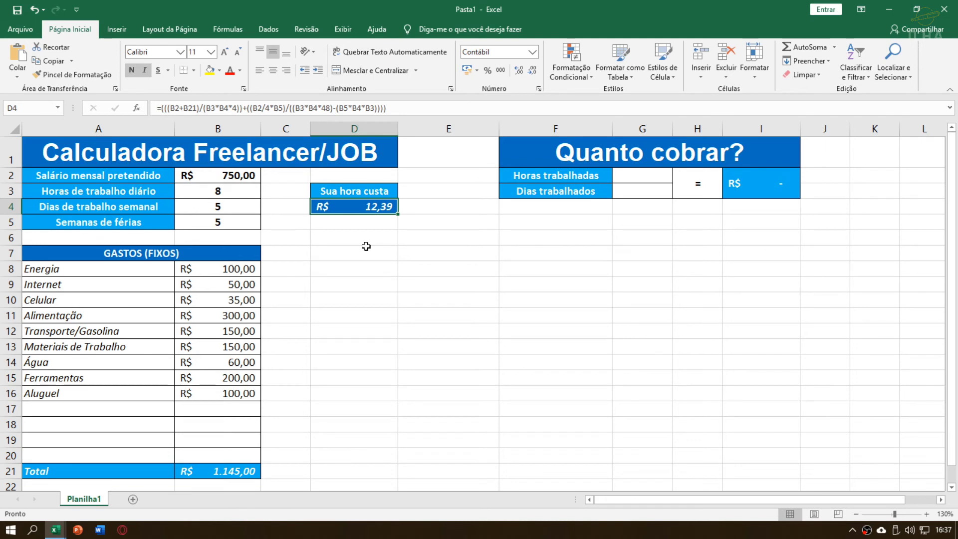
Enter 8 for Horas trabalhadas and 5 for Dias trabalhados under Quanto cobrar?, and inspect the price formula in I2.
{"action": "left_click", "coordinate": [649, 179]}
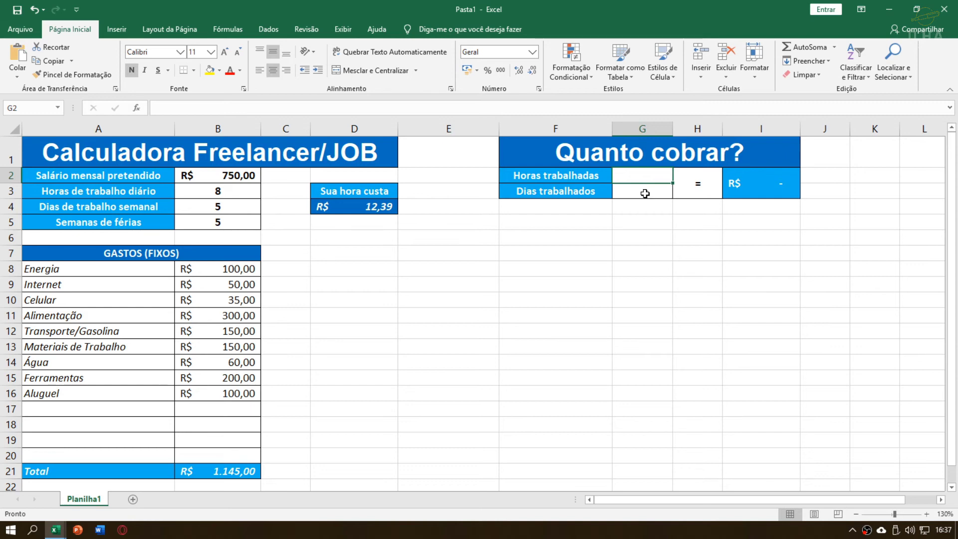
{"action": "type", "text": "8"}
{"action": "key", "text": "Return"}
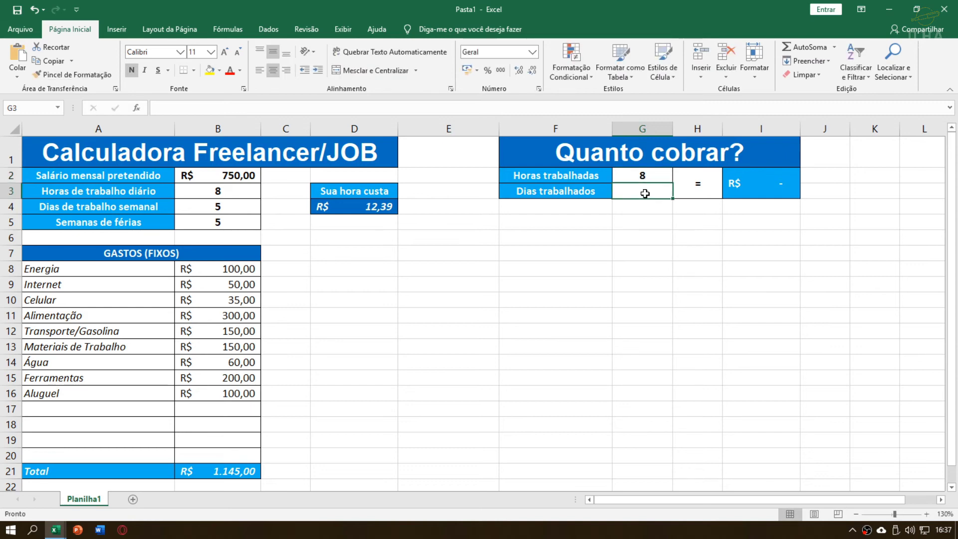
{"action": "type", "text": "5"}
{"action": "key", "text": "Return"}
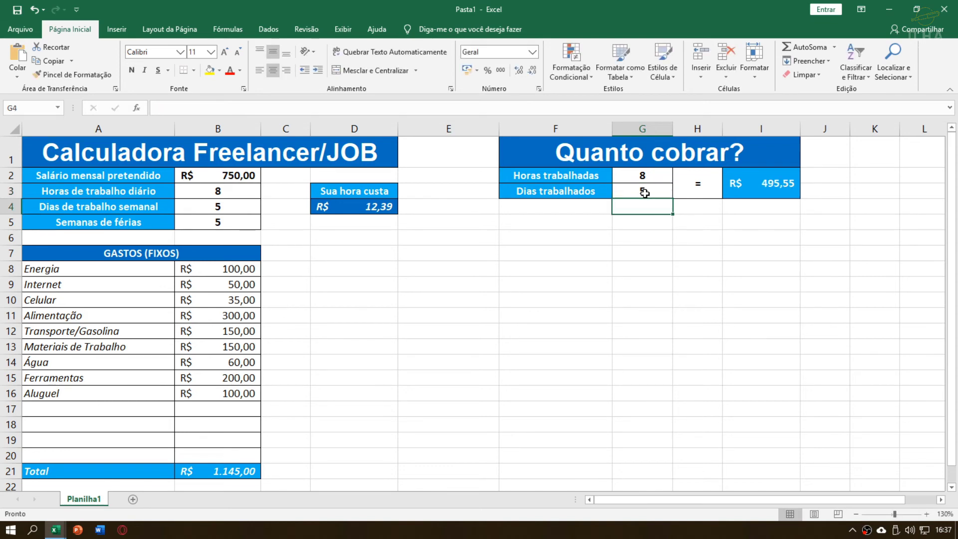
{"action": "left_click", "coordinate": [749, 194]}
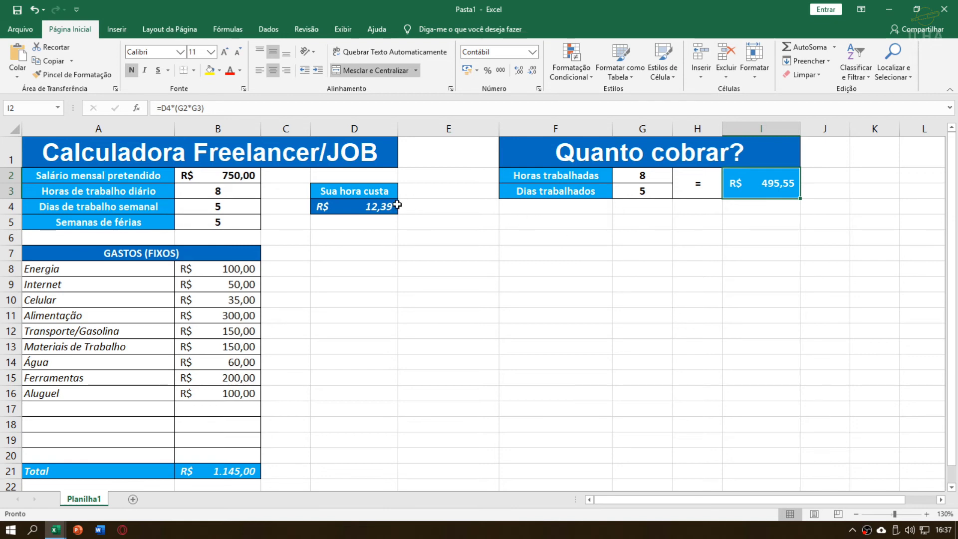
Examine the Salário mensal pretendido value and the GASTOS (FIXOS) table, including its blank rows for further expenses.
{"action": "left_click", "coordinate": [228, 177]}
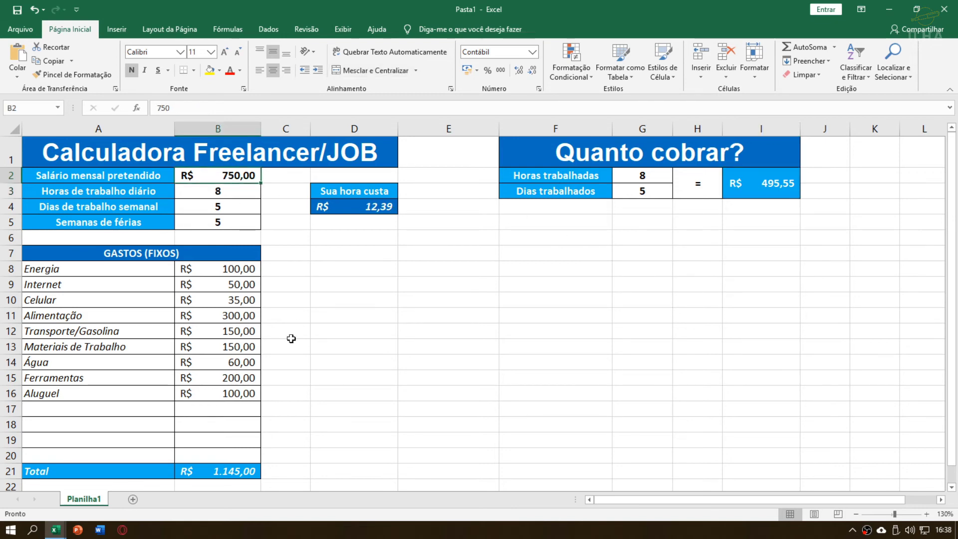
{"action": "left_click", "coordinate": [144, 254]}
{"action": "left_click_drag", "start_coordinate": [144, 255], "coordinate": [215, 456]}
{"action": "left_click", "coordinate": [204, 343]}
{"action": "left_click", "coordinate": [195, 285]}
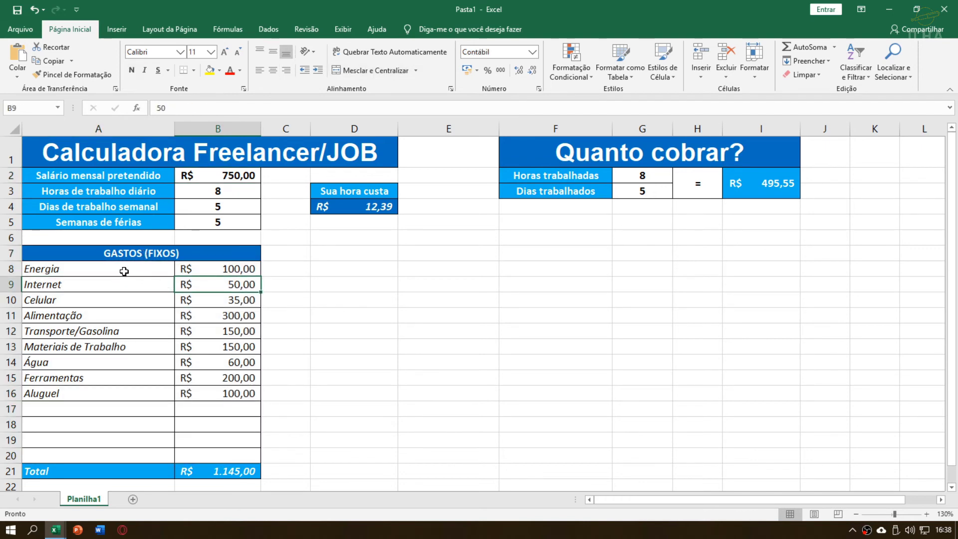
{"action": "left_click_drag", "start_coordinate": [124, 269], "coordinate": [193, 451]}
{"action": "left_click", "coordinate": [241, 404]}
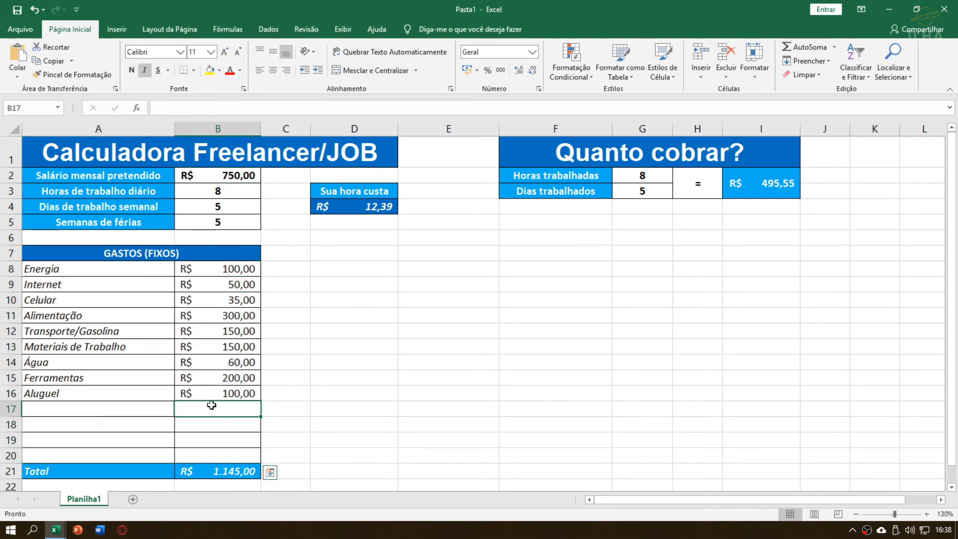
{"action": "left_click", "coordinate": [195, 344]}
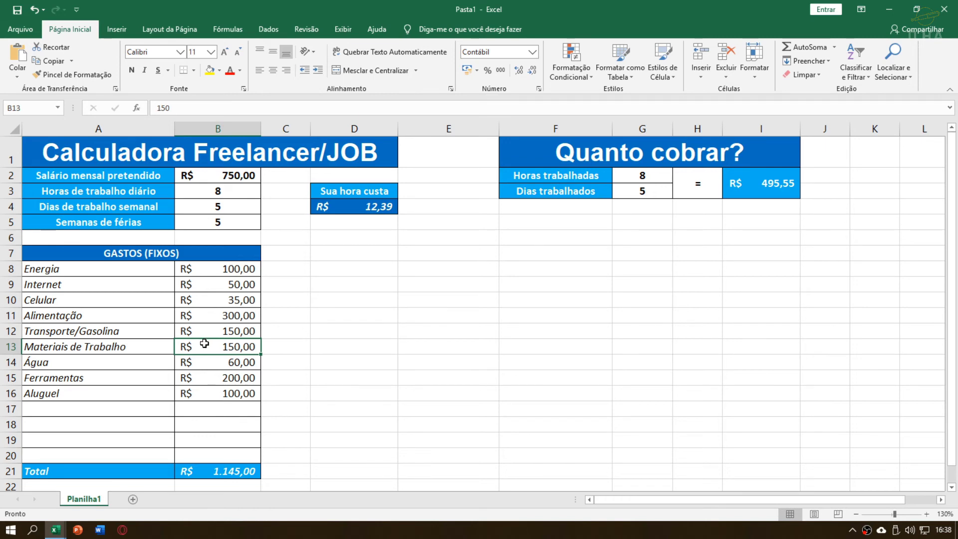
{"action": "left_click_drag", "start_coordinate": [229, 392], "coordinate": [142, 362]}
{"action": "left_click", "coordinate": [186, 342]}
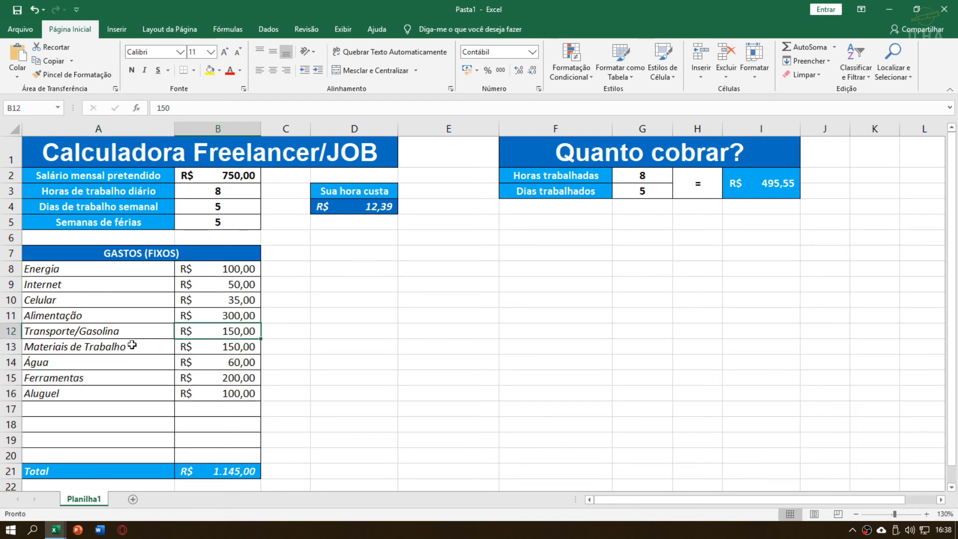
Review the fixed expense entries from Transporte/Gasolina to Aluguel, and the individual Celular, Internet and Energia amounts.
{"action": "left_click_drag", "start_coordinate": [71, 329], "coordinate": [223, 393]}
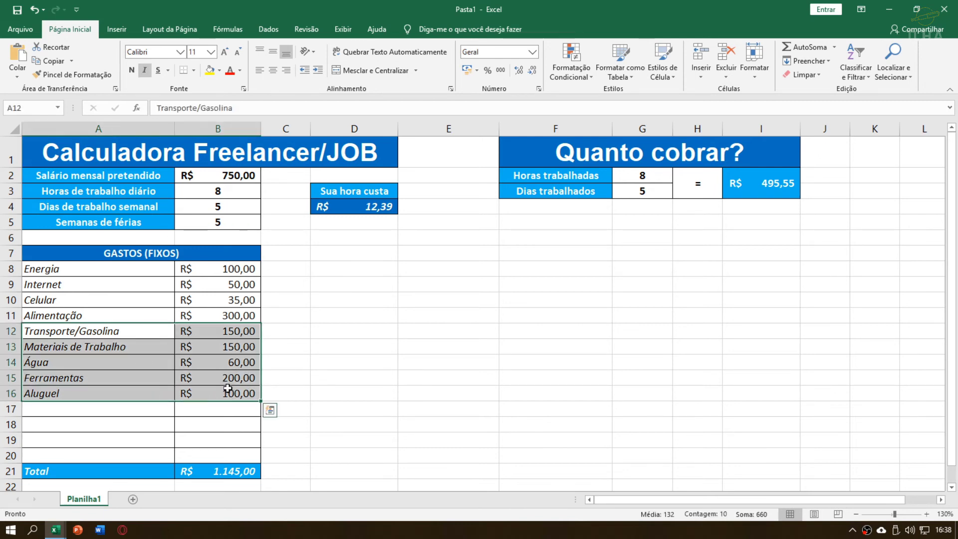
{"action": "left_click_drag", "start_coordinate": [111, 270], "coordinate": [216, 388]}
{"action": "left_click", "coordinate": [196, 317]}
{"action": "left_click", "coordinate": [143, 304]}
{"action": "left_click", "coordinate": [202, 303]}
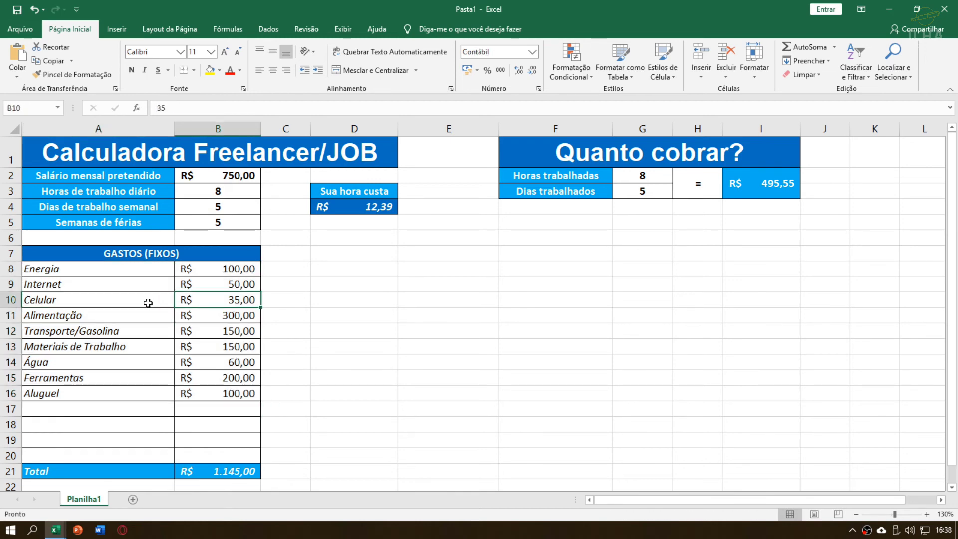
{"action": "left_click_drag", "start_coordinate": [150, 301], "coordinate": [213, 305]}
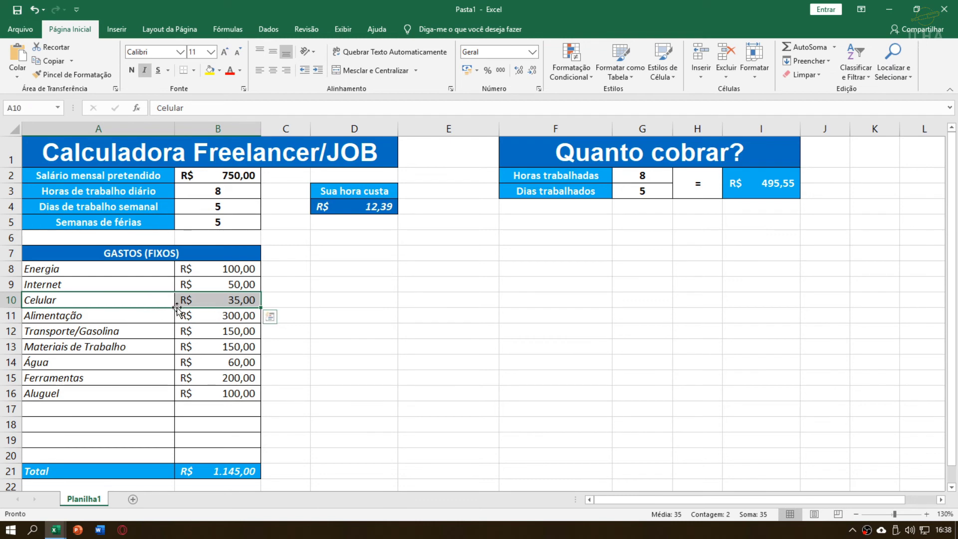
{"action": "mouse_move", "coordinate": [202, 302]}
{"action": "left_mouse_down"}
{"action": "mouse_move", "coordinate": [134, 301]}
{"action": "mouse_move", "coordinate": [207, 301]}
{"action": "left_mouse_up"}
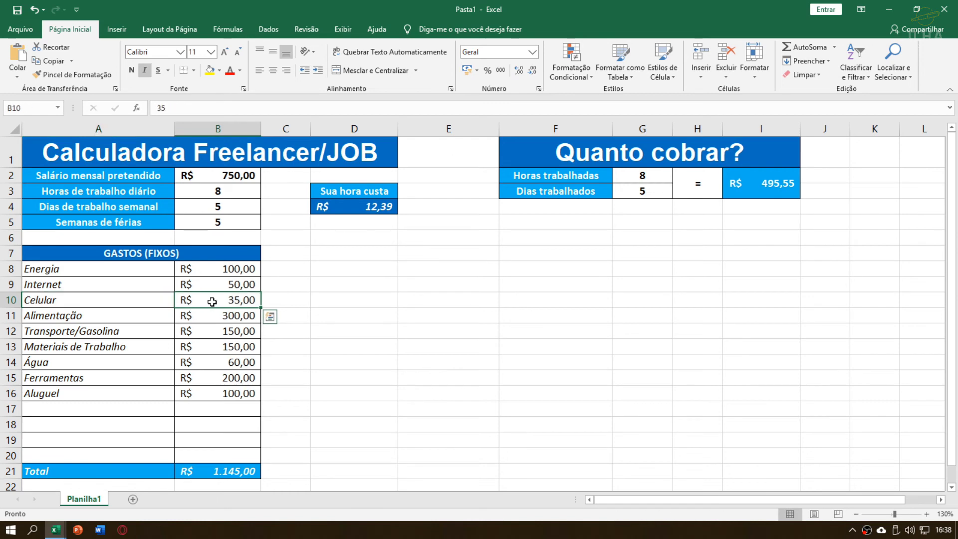
{"action": "left_click_drag", "start_coordinate": [147, 287], "coordinate": [221, 286]}
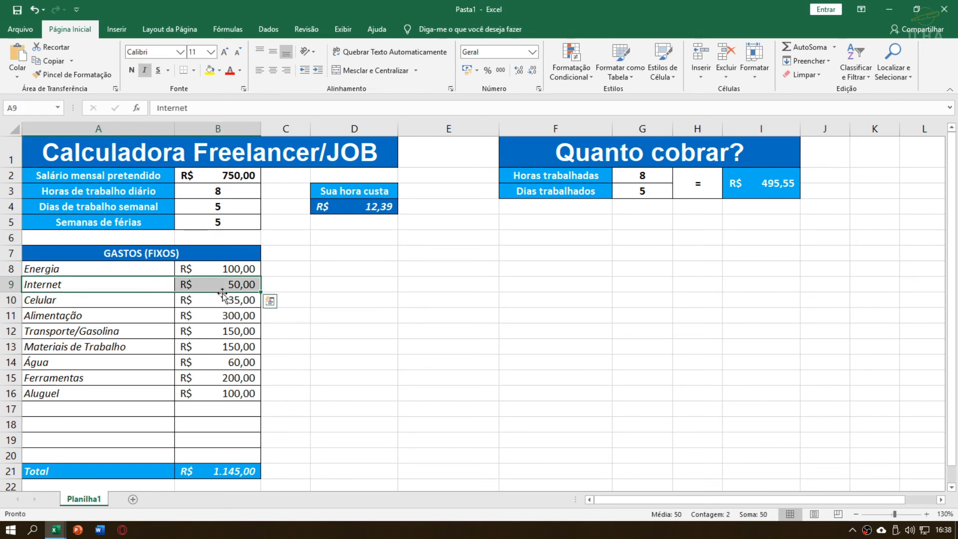
{"action": "left_click", "coordinate": [220, 285]}
{"action": "left_click", "coordinate": [219, 272]}
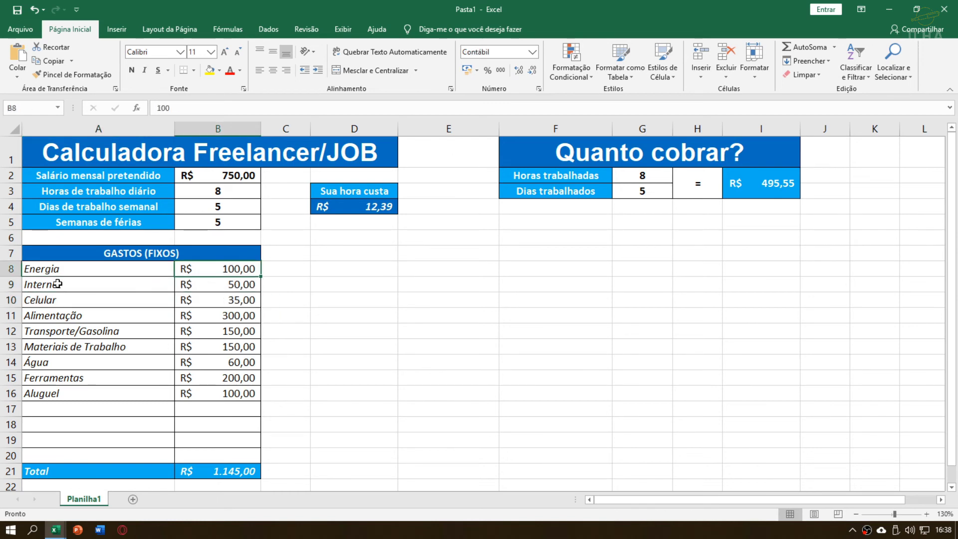
Read through the expense names and amounts in A8:B20, focusing on Energia, Internet, Alimentação and Água.
{"action": "left_click", "coordinate": [122, 391]}
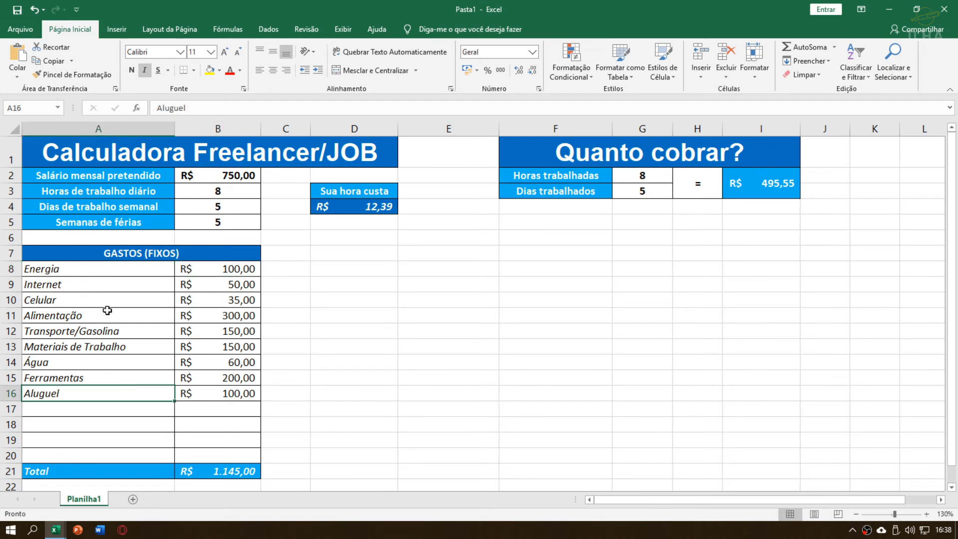
{"action": "left_click", "coordinate": [107, 312]}
{"action": "left_click_drag", "start_coordinate": [93, 272], "coordinate": [210, 283]}
{"action": "left_click", "coordinate": [146, 336]}
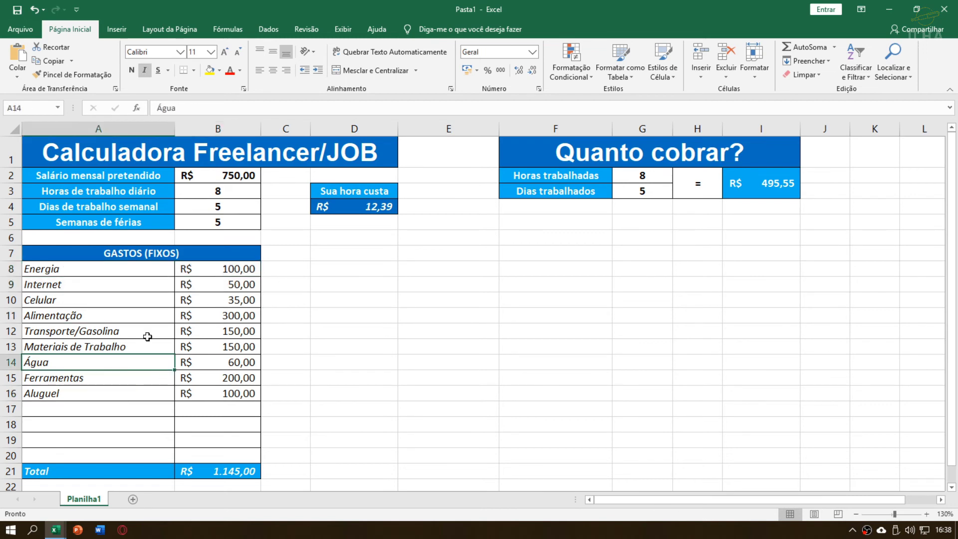
{"action": "left_click_drag", "start_coordinate": [141, 275], "coordinate": [232, 270]}
{"action": "left_click", "coordinate": [165, 287]}
{"action": "left_click", "coordinate": [180, 331]}
{"action": "left_click", "coordinate": [170, 286]}
{"action": "left_click", "coordinate": [162, 272]}
{"action": "left_click", "coordinate": [156, 281]}
{"action": "left_click", "coordinate": [152, 310]}
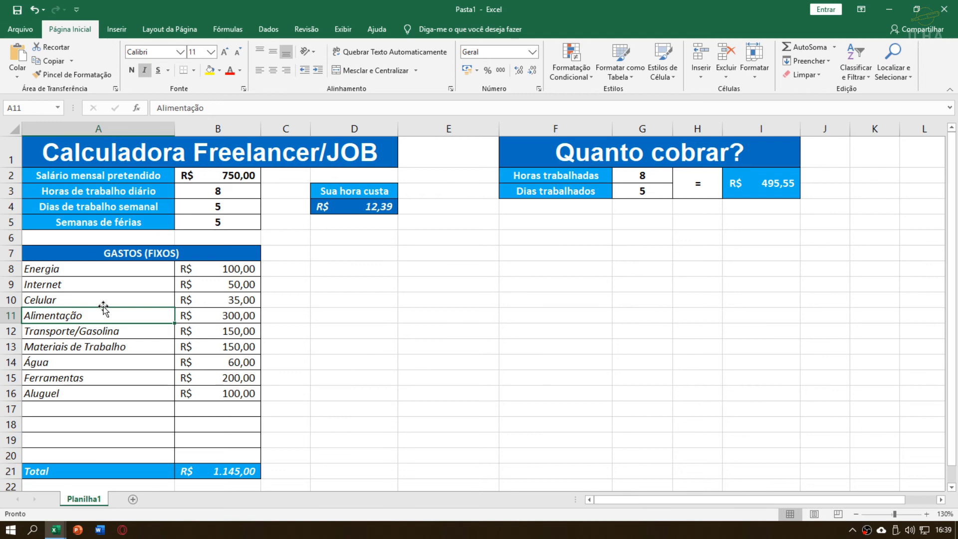
{"action": "left_click", "coordinate": [206, 281]}
{"action": "left_click_drag", "start_coordinate": [165, 269], "coordinate": [220, 449]}
{"action": "left_click", "coordinate": [220, 362]}
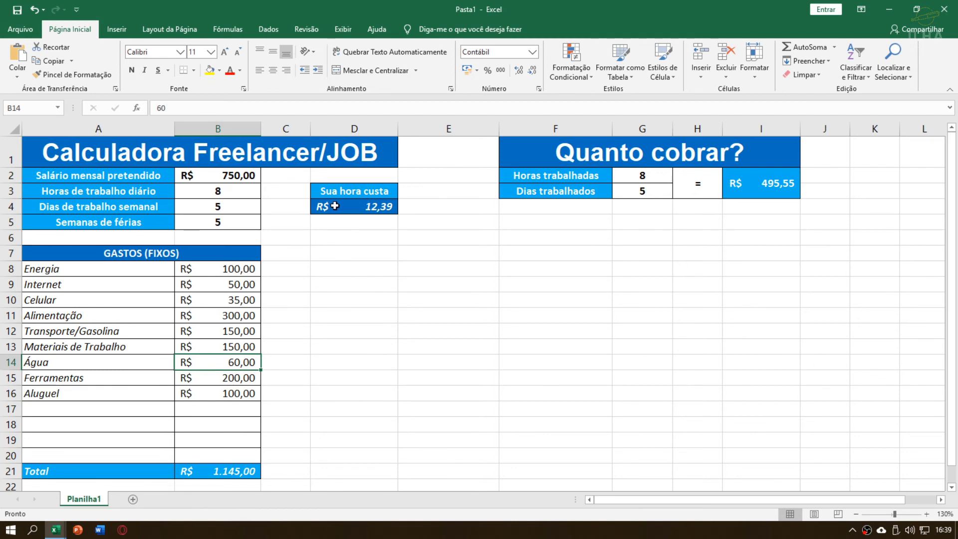
Review the salary, daily hours, weekly days and vacation weeks in B2:B5, the fixed expenses and the price in I2.
{"action": "left_click", "coordinate": [237, 183]}
{"action": "left_click_drag", "start_coordinate": [237, 183], "coordinate": [250, 220]}
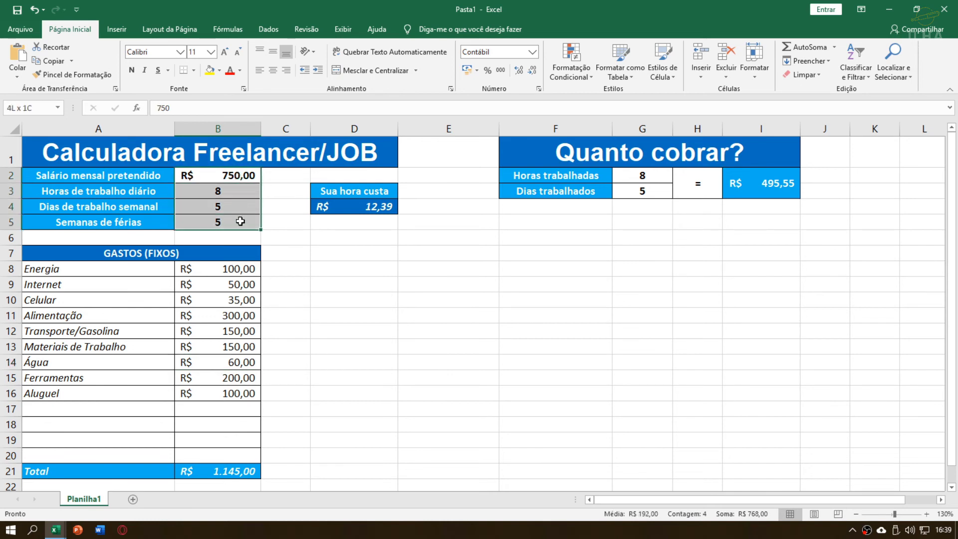
{"action": "left_click", "coordinate": [250, 206]}
{"action": "left_click_drag", "start_coordinate": [228, 269], "coordinate": [243, 453]}
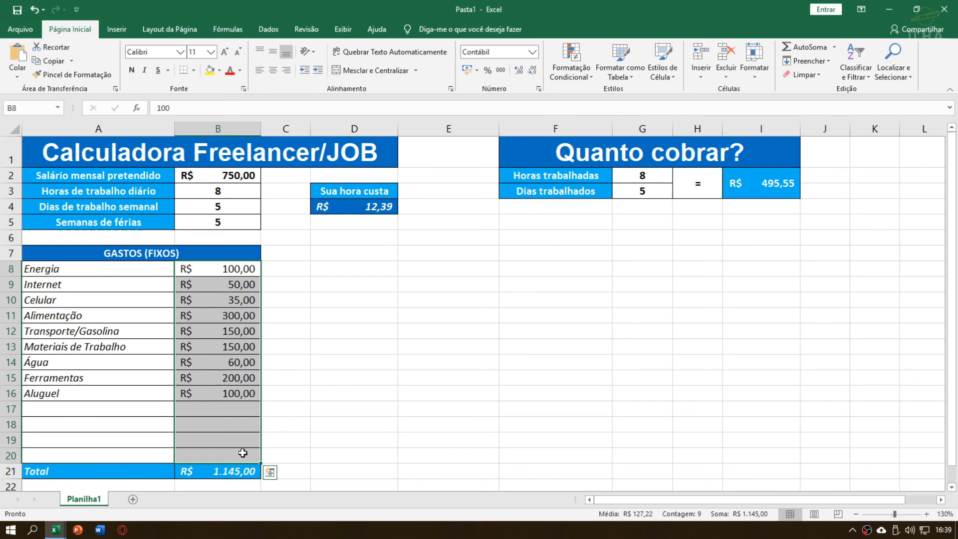
{"action": "left_click", "coordinate": [235, 315]}
{"action": "left_click", "coordinate": [236, 270]}
{"action": "left_click", "coordinate": [235, 190]}
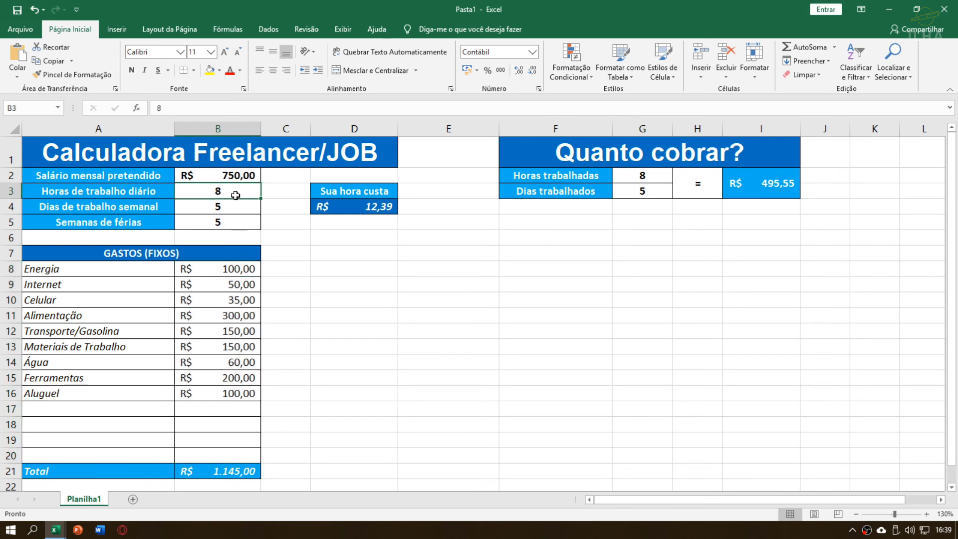
{"action": "left_click", "coordinate": [245, 178]}
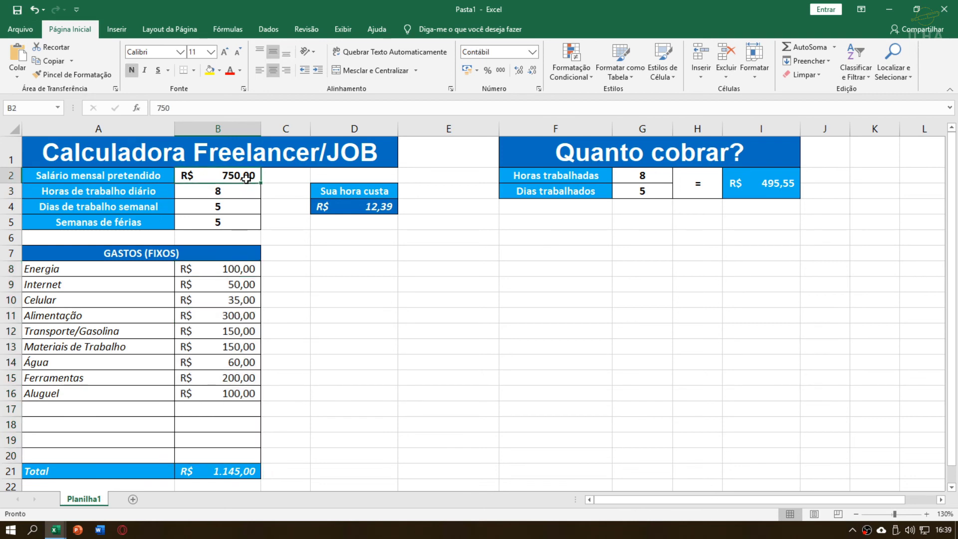
{"action": "left_click", "coordinate": [243, 222]}
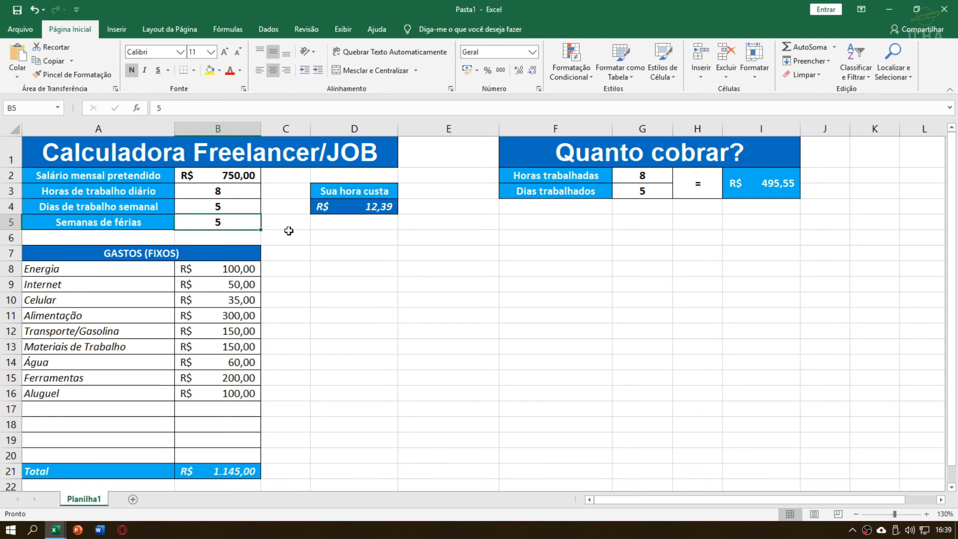
{"action": "left_click", "coordinate": [239, 189]}
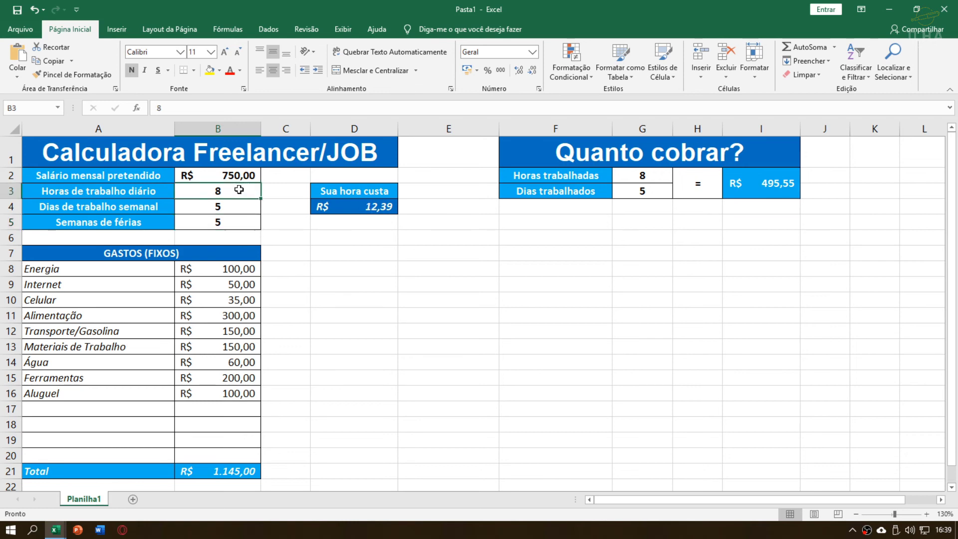
{"action": "left_click_drag", "start_coordinate": [239, 189], "coordinate": [247, 236]}
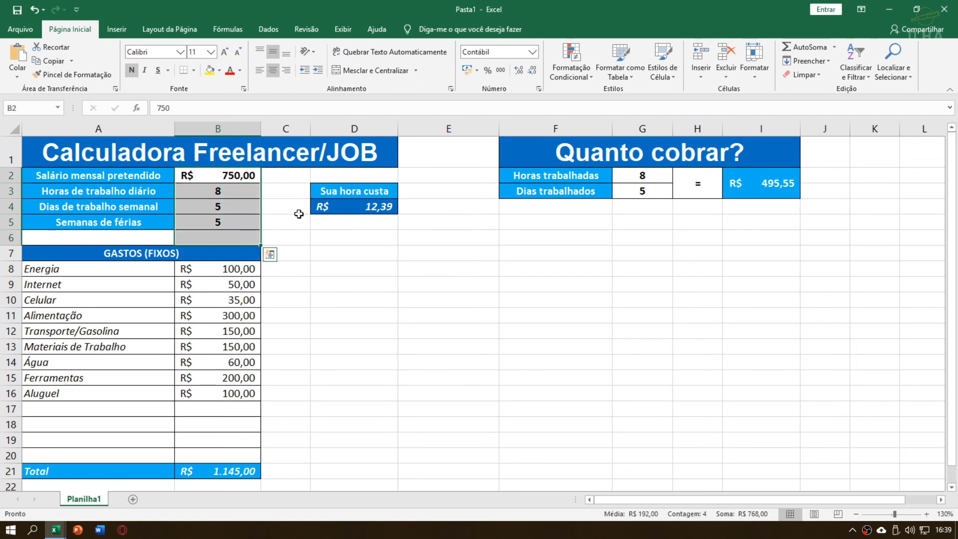
{"action": "left_click", "coordinate": [760, 183]}
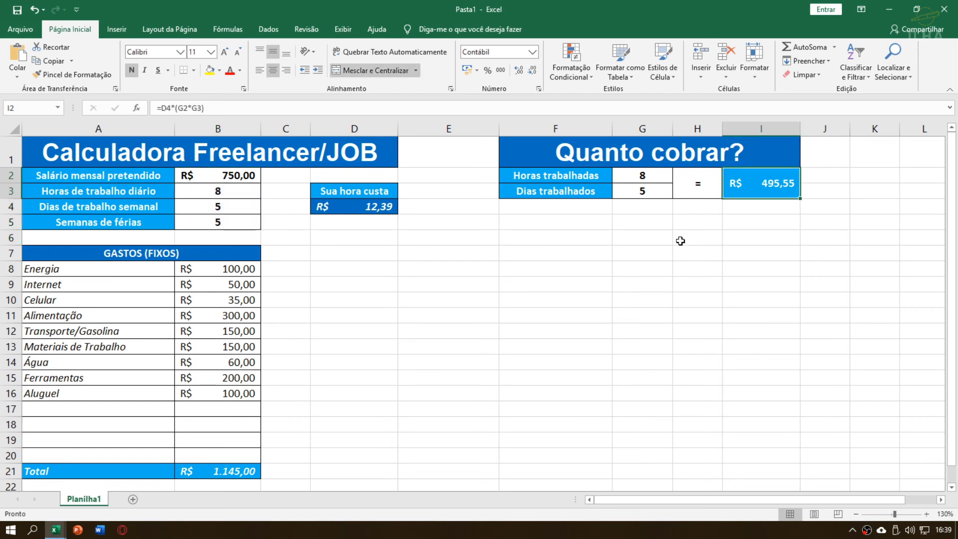
{"action": "left_click", "coordinate": [254, 222]}
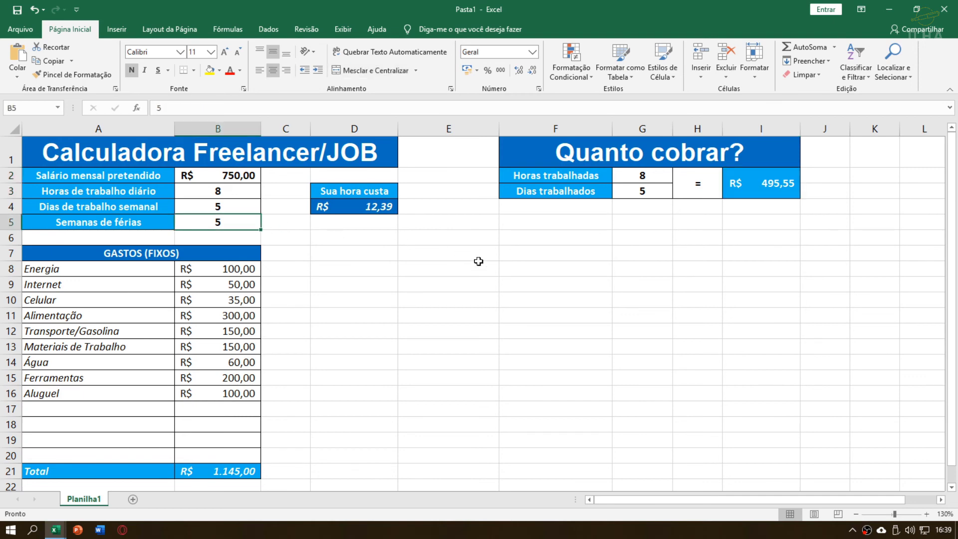
Calculate the annual salary in the blank cell E2 with the formula =B2*12.
{"action": "left_click", "coordinate": [433, 189]}
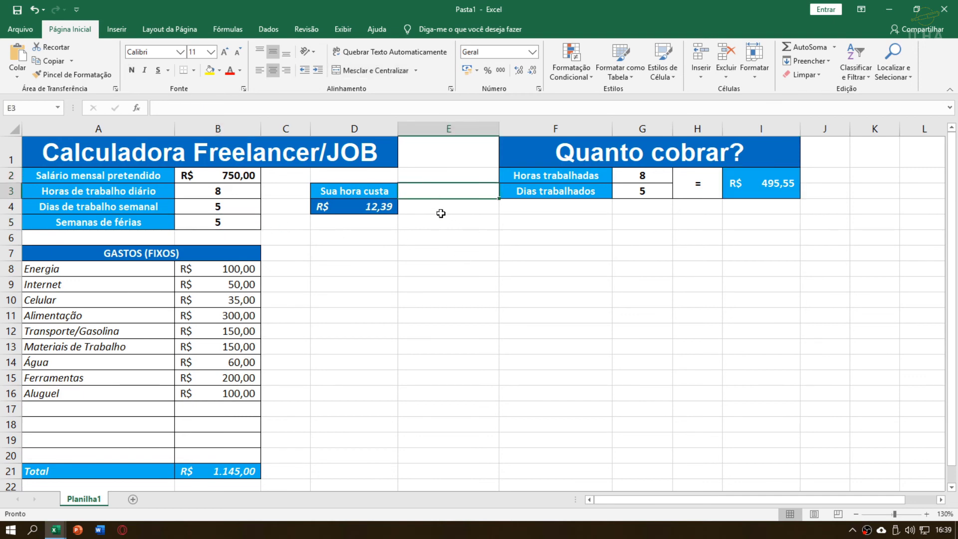
{"action": "left_click", "coordinate": [420, 174]}
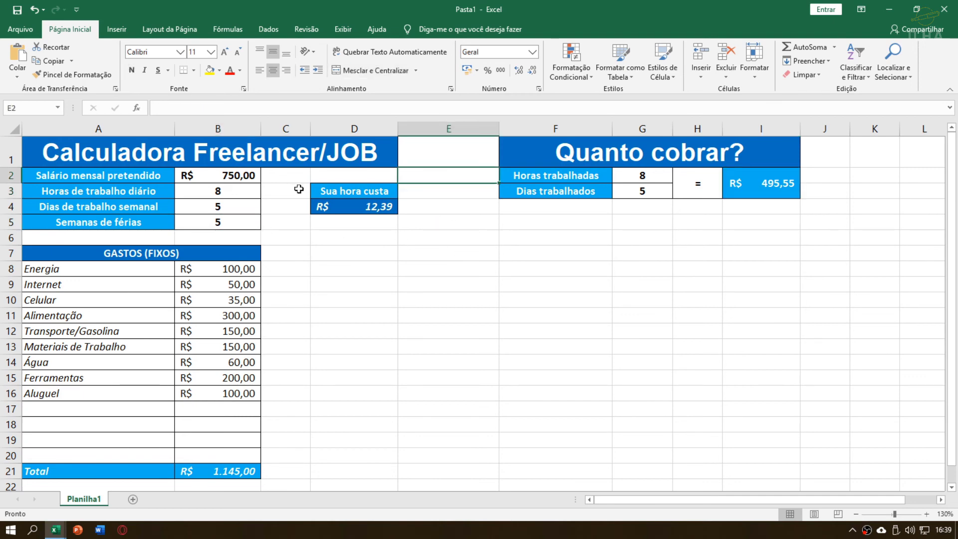
{"action": "type", "text": "="}
{"action": "left_click", "coordinate": [248, 178]}
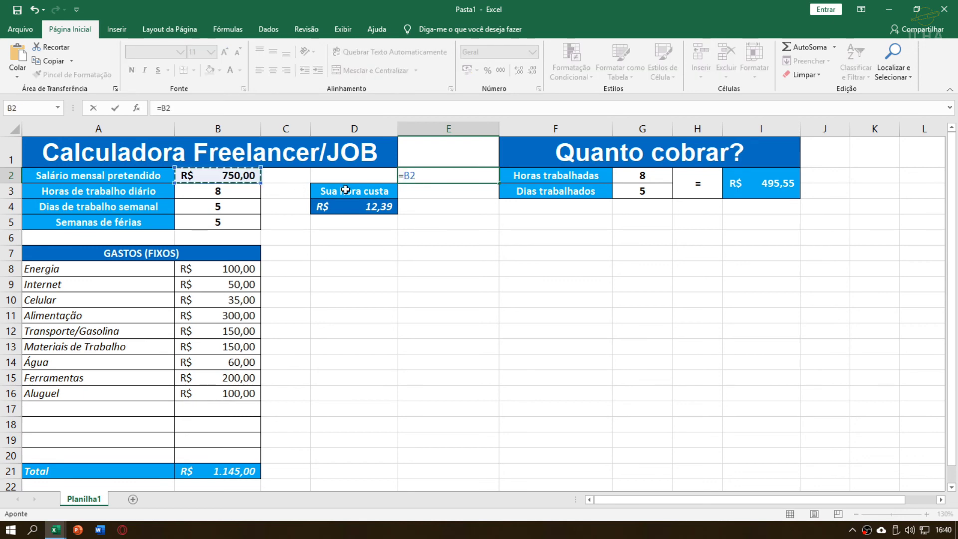
{"action": "type", "text": "*"}
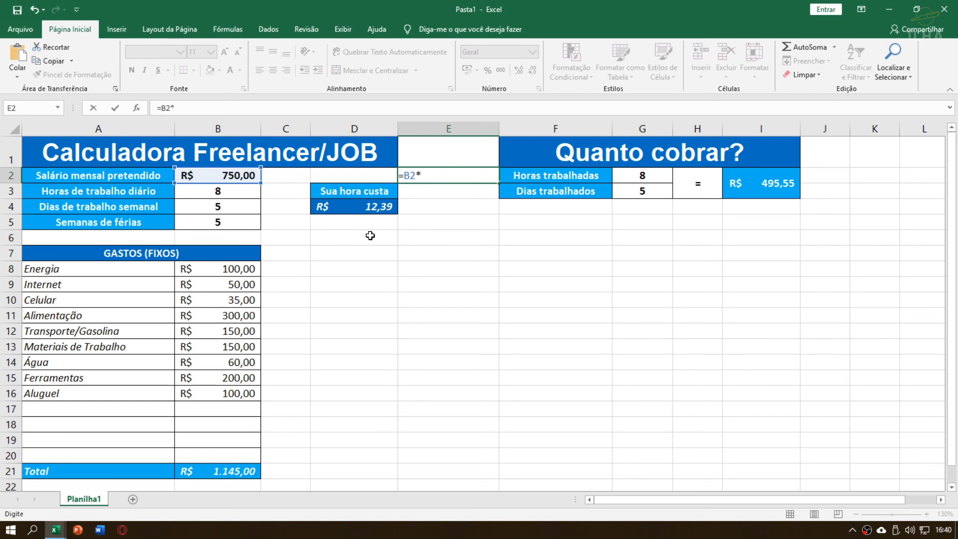
{"action": "type", "text": "12"}
{"action": "key", "text": "ctrl+Return"}
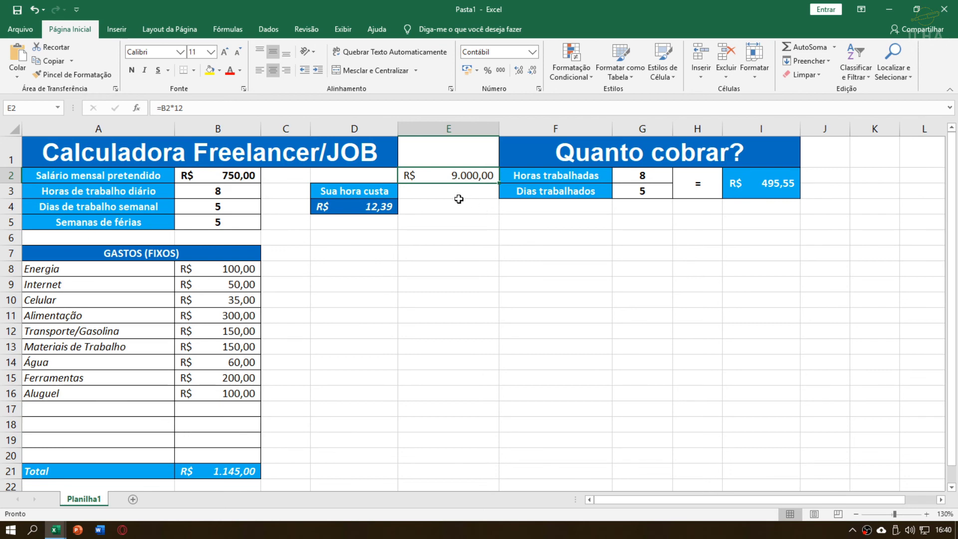
Clear the price formula from I2 under Quanto cobrar?
{"action": "left_click", "coordinate": [648, 188]}
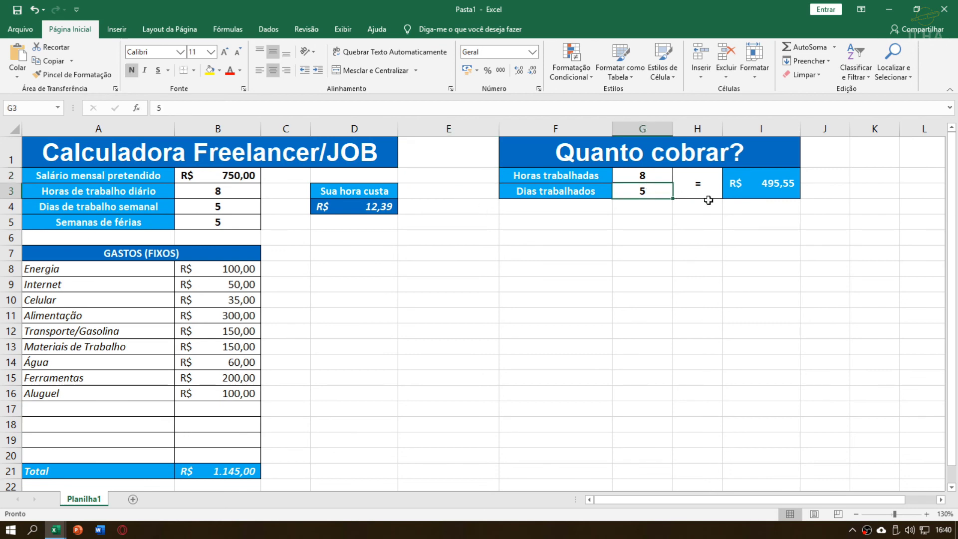
{"action": "left_click", "coordinate": [704, 196]}
{"action": "left_click", "coordinate": [752, 187]}
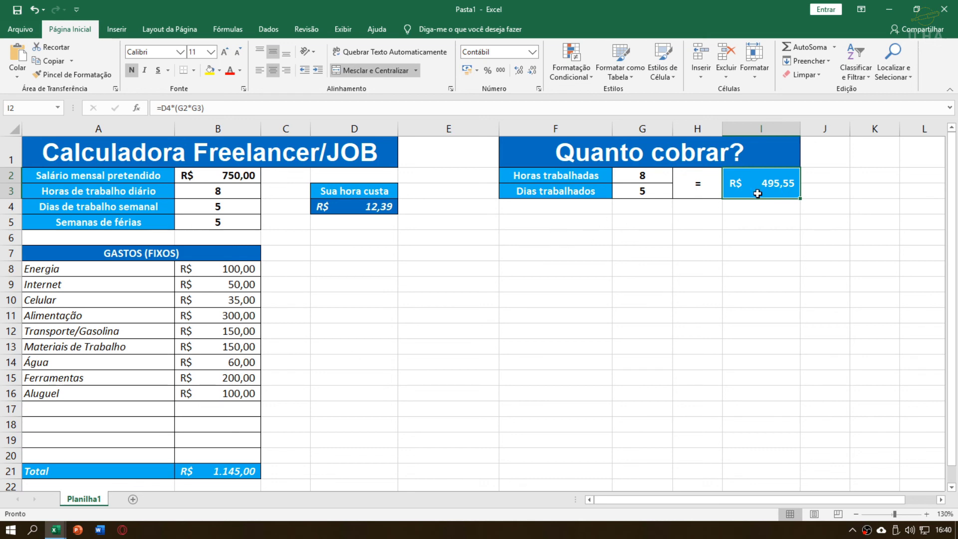
{"action": "key", "text": "Delete"}
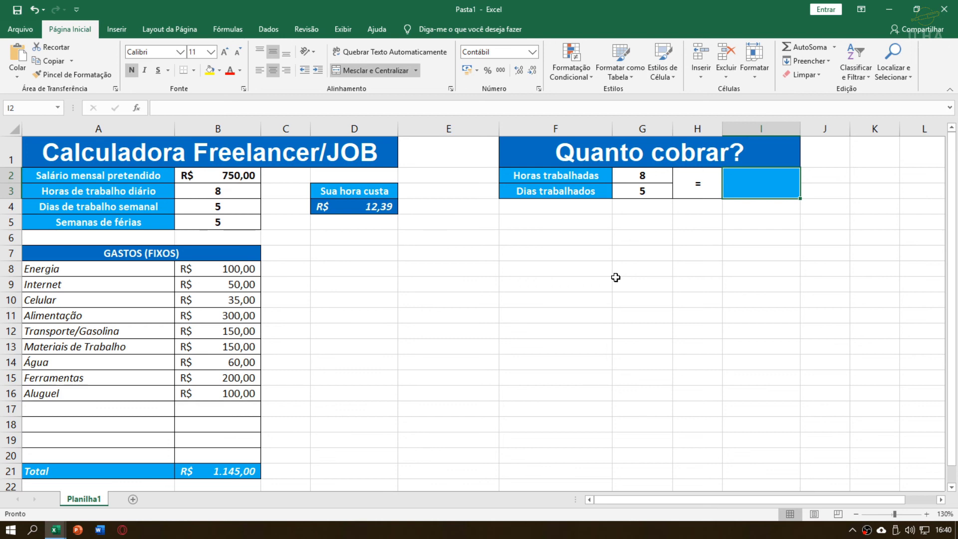
Calculate the job price in I2 under Quanto cobrar? with the formula =D4*(G2*G3), multiplying the hourly rate by hours and days worked.
{"action": "left_click", "coordinate": [643, 178]}
{"action": "left_click", "coordinate": [656, 194]}
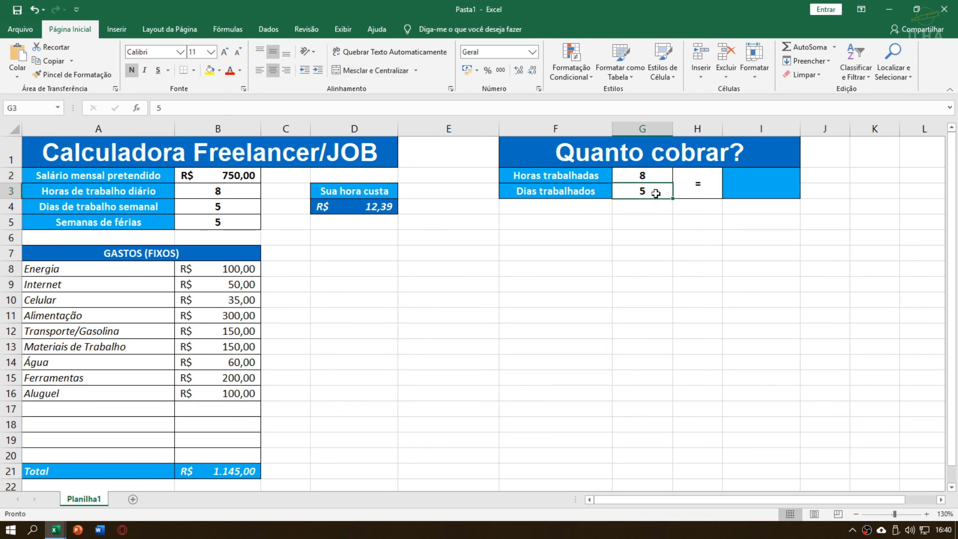
{"action": "left_click", "coordinate": [754, 182]}
{"action": "type", "text": "="}
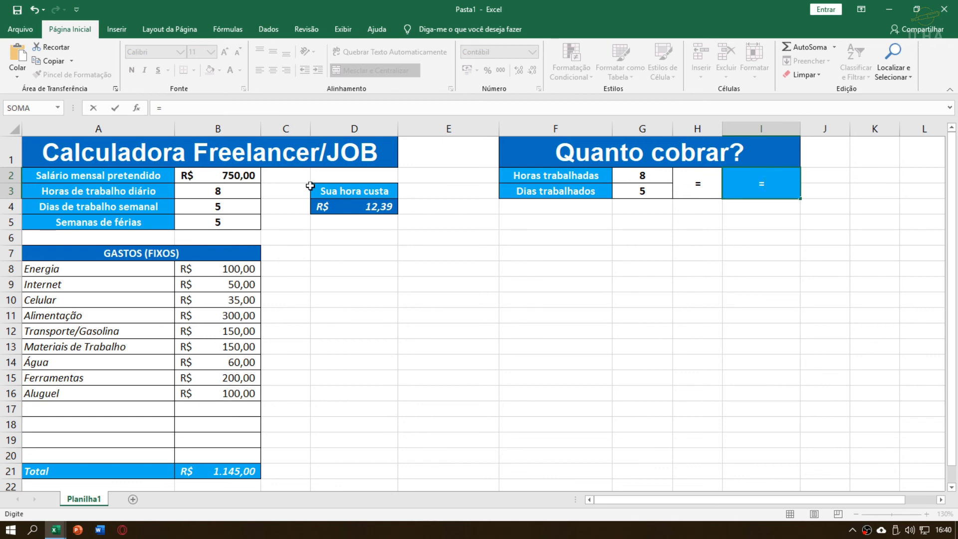
{"action": "left_click", "coordinate": [353, 207]}
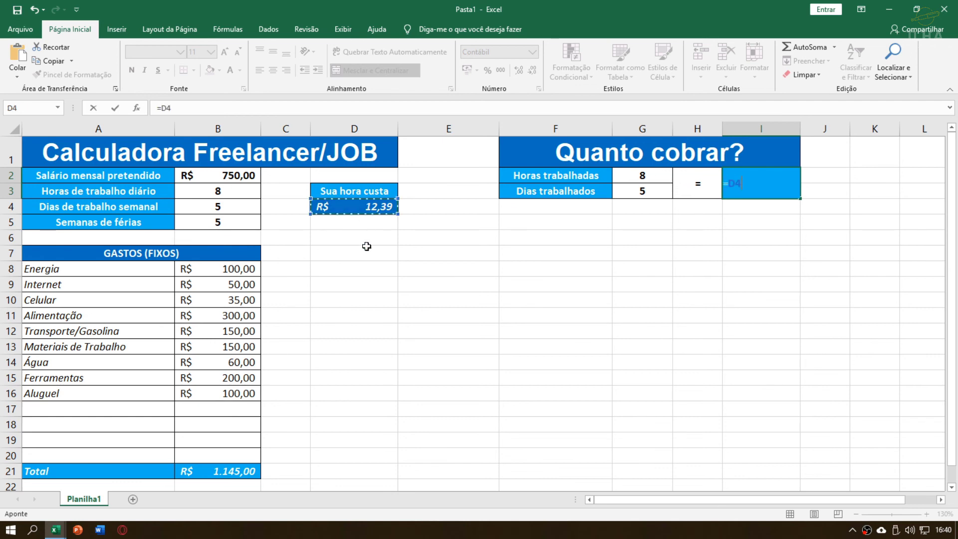
{"action": "type", "text": "("}
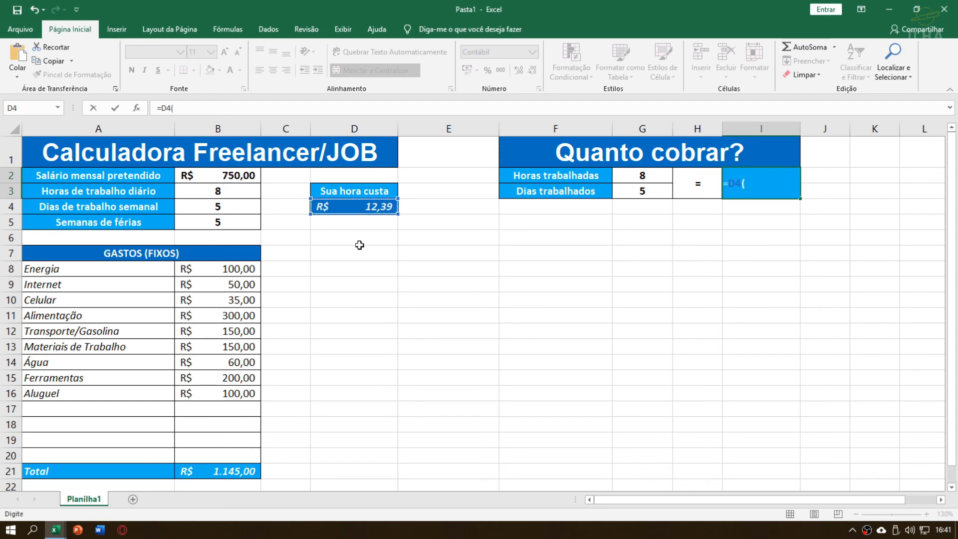
{"action": "key", "text": "BackSpace"}
{"action": "type", "text": "*("}
{"action": "left_click", "coordinate": [656, 181]}
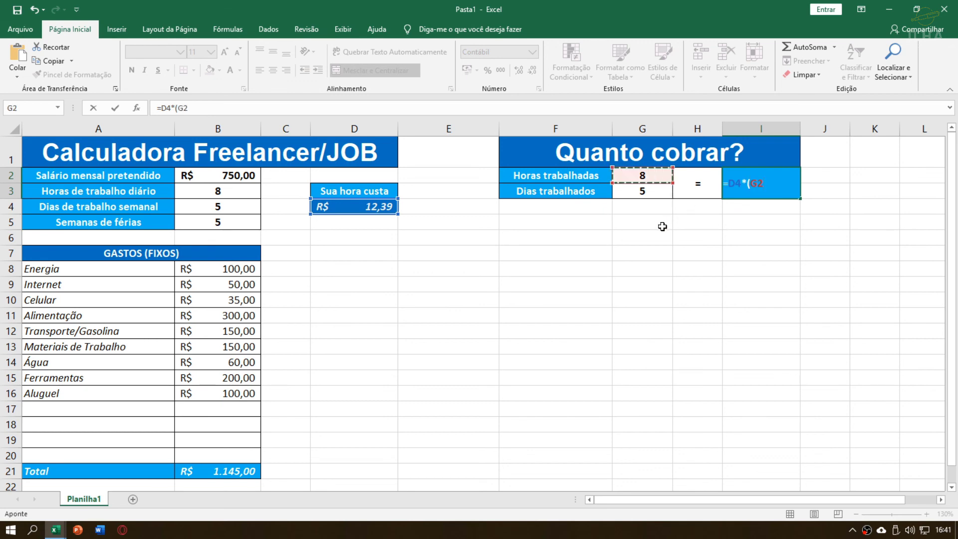
{"action": "type", "text": "*"}
{"action": "left_click", "coordinate": [660, 188]}
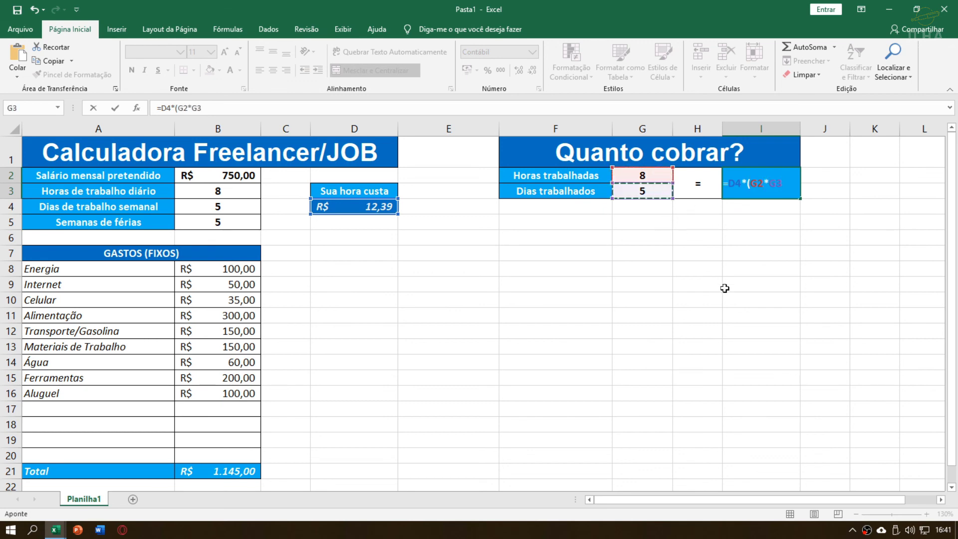
{"action": "type", "text": ")"}
{"action": "left_click_drag", "start_coordinate": [751, 184], "coordinate": [778, 185]}
{"action": "left_click", "coordinate": [762, 188]}
{"action": "key", "text": "Return"}
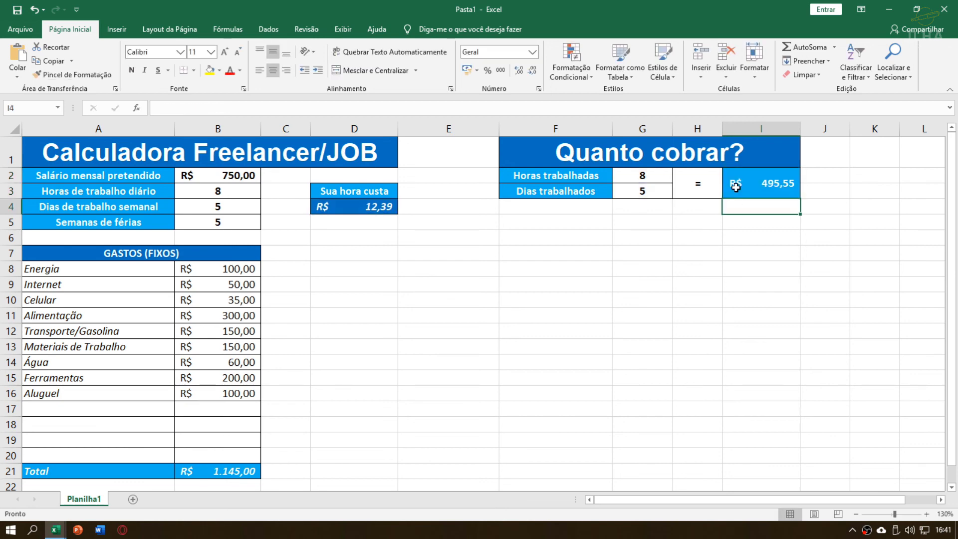
{"action": "left_click", "coordinate": [736, 186]}
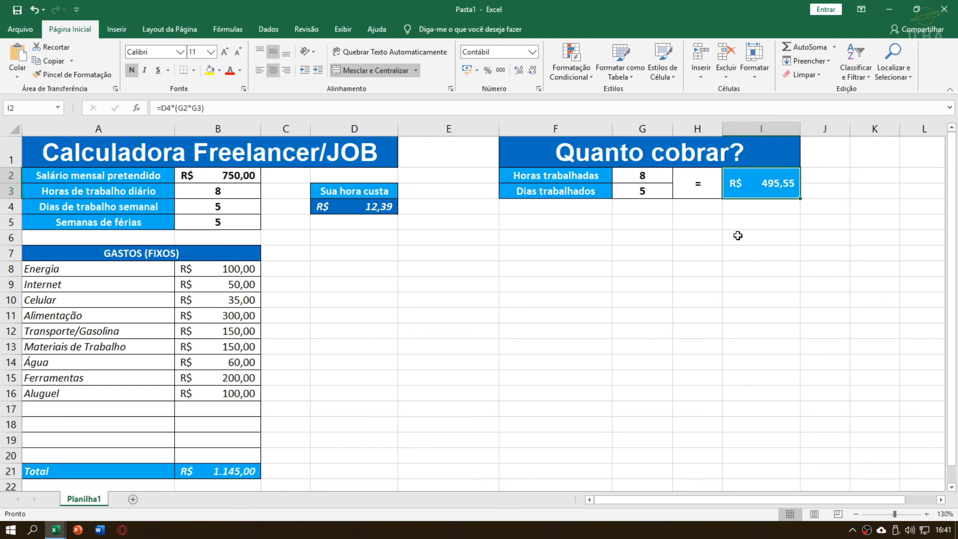
Deselect the price cell and minimize the workbook to show the Windows desktop.
{"action": "left_click", "coordinate": [443, 172]}
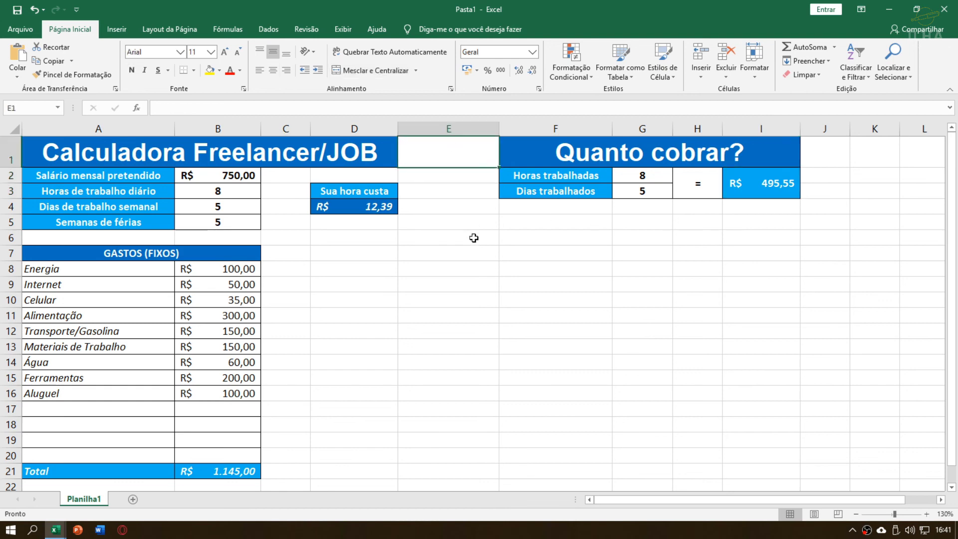
{"action": "left_click", "coordinate": [455, 200]}
{"action": "left_click", "coordinate": [450, 263]}
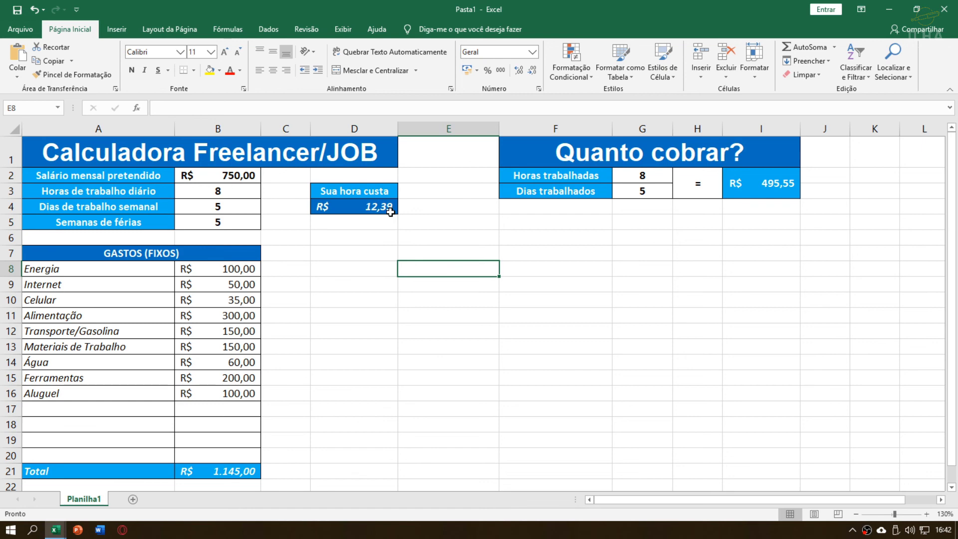
{"action": "key", "text": "super+d"}
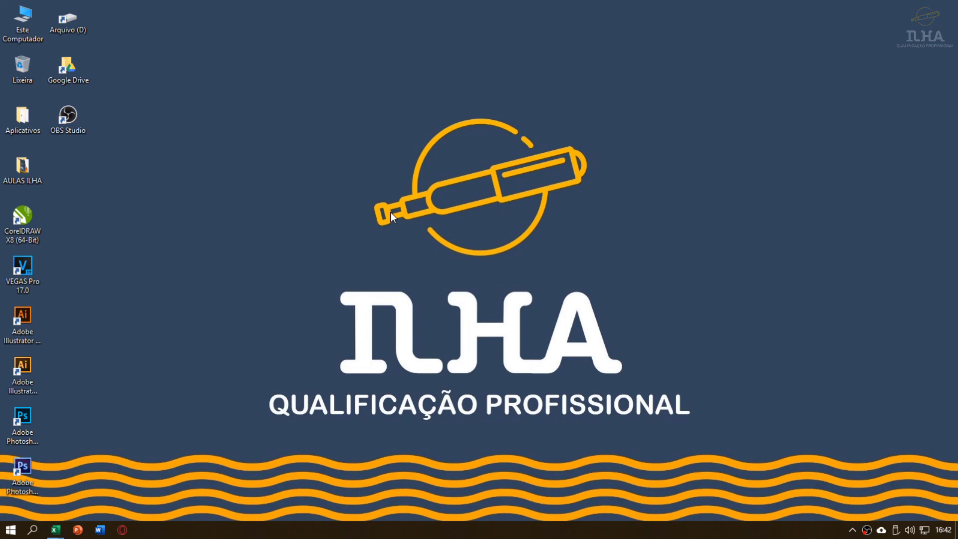